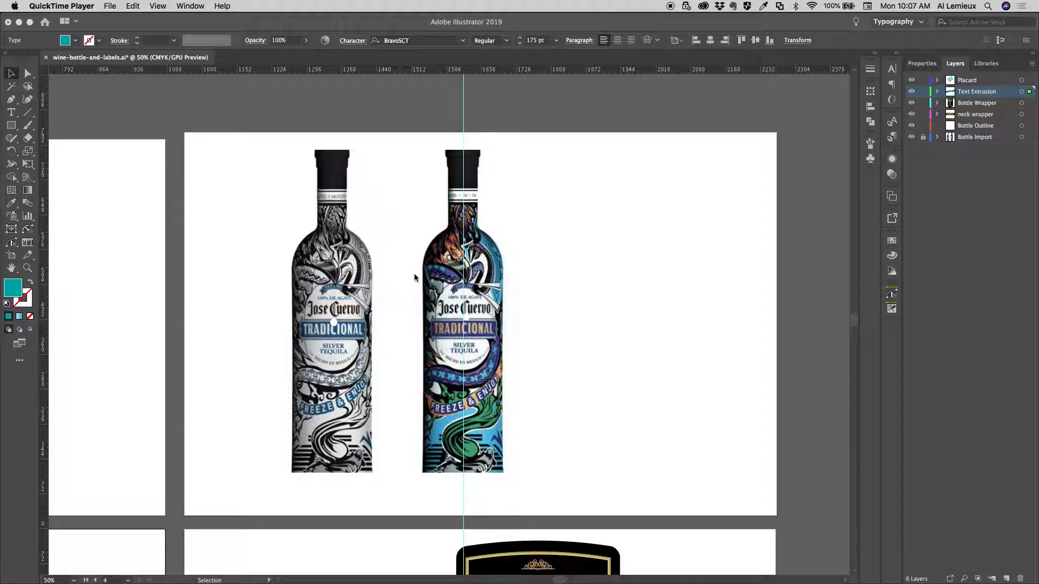
Look over the reference bottle photos and the Vintage Wines label artwork on the artboards
{"action": "left_click", "coordinate": [478, 459]}
{"action": "left_click_drag", "start_coordinate": [479, 459], "coordinate": [432, 158]}
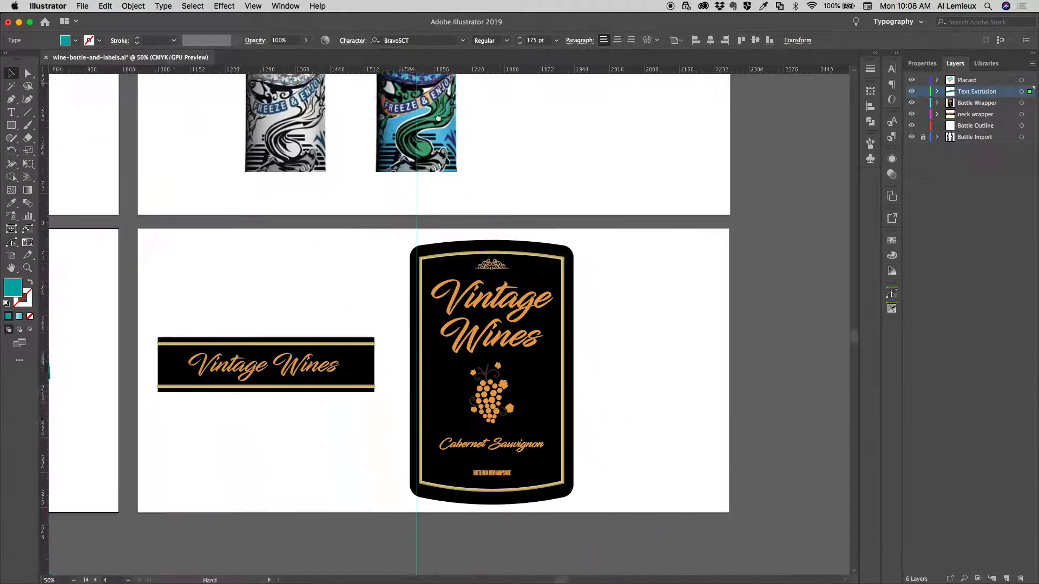
{"action": "left_click_drag", "start_coordinate": [438, 119], "coordinate": [436, 85]}
{"action": "left_click_drag", "start_coordinate": [406, 222], "coordinate": [448, 276]}
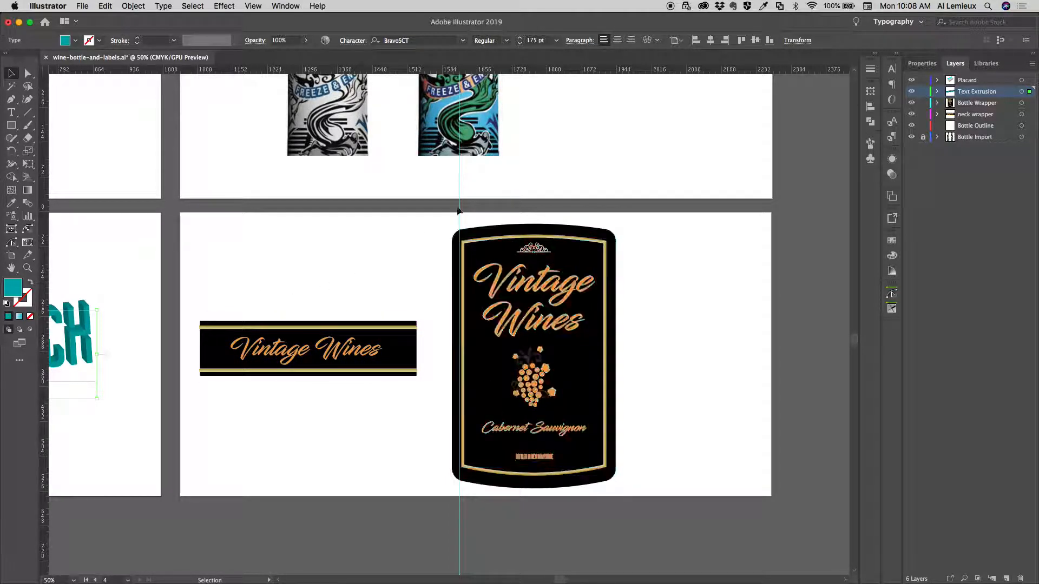
{"action": "key", "text": "space"}
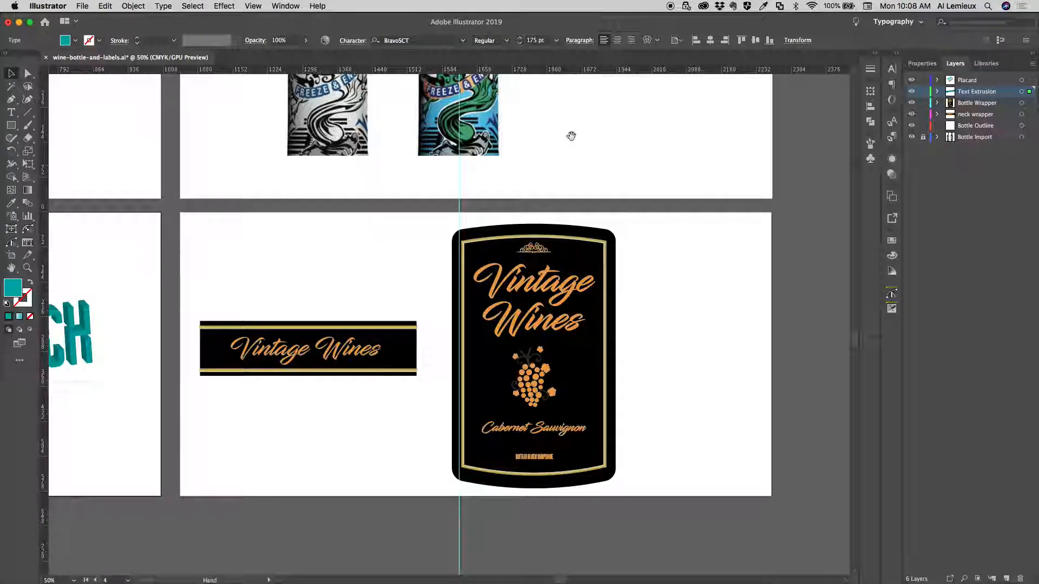
{"action": "left_click_drag", "start_coordinate": [570, 134], "coordinate": [560, 420]}
{"action": "left_click_drag", "start_coordinate": [561, 310], "coordinate": [528, 318]}
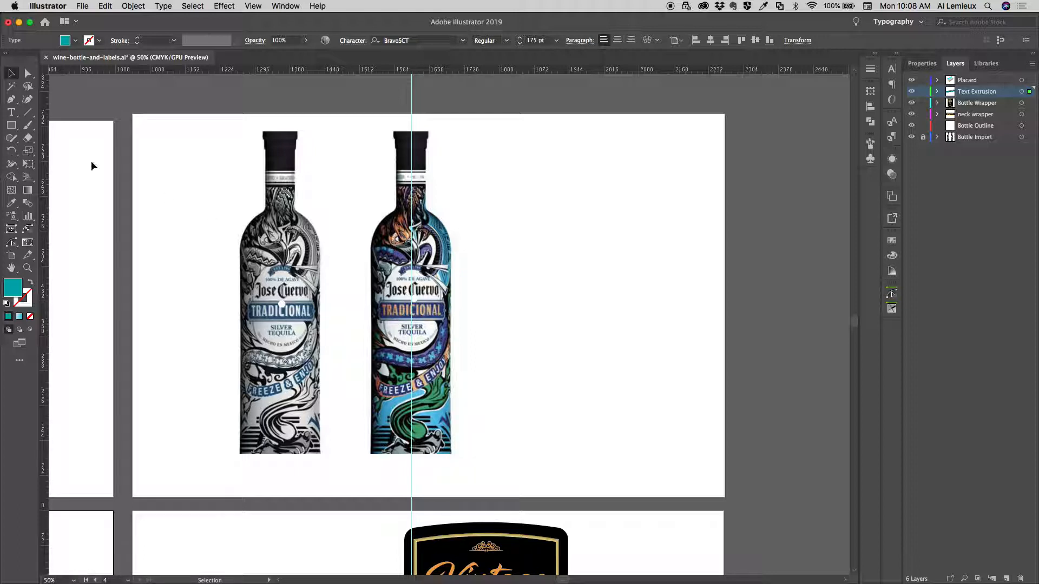
On the Bottle Outline layer, start a Pen path along the cap's top edge, from the centre guide to the right corner of the coloured bottle
{"action": "left_click", "coordinate": [11, 99]}
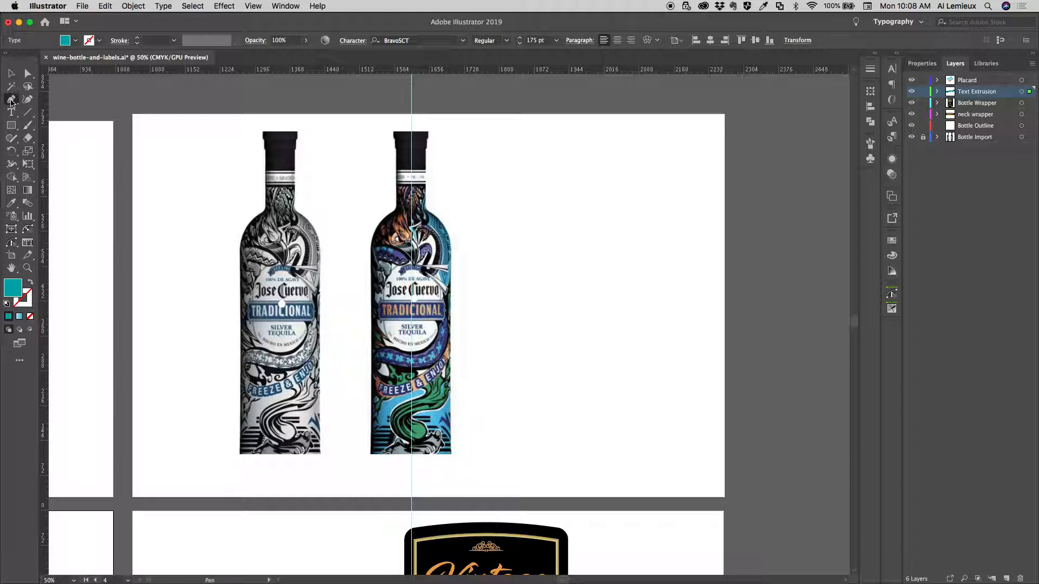
{"action": "left_click", "coordinate": [994, 127]}
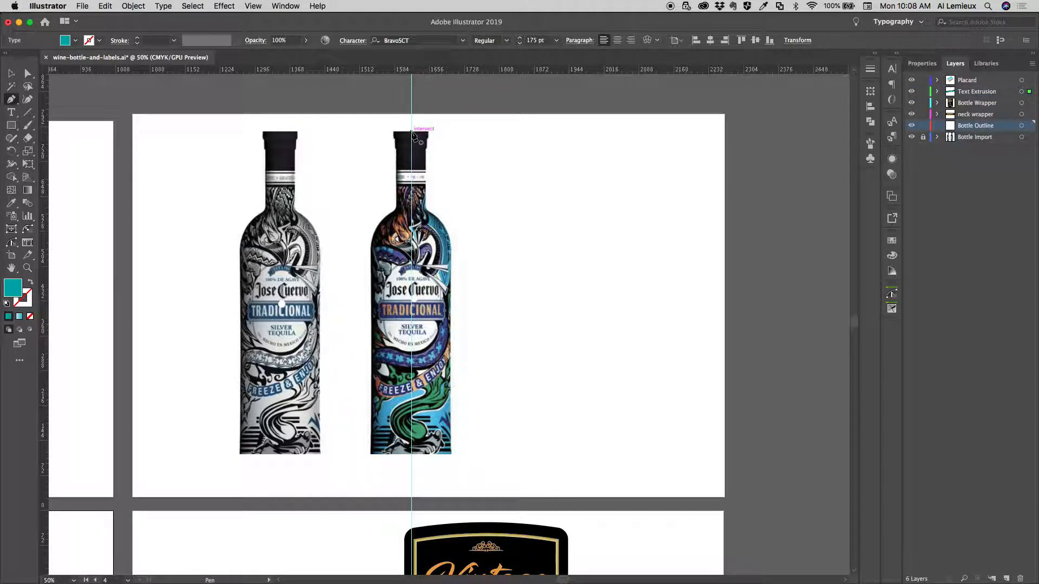
{"action": "left_click", "coordinate": [411, 132]}
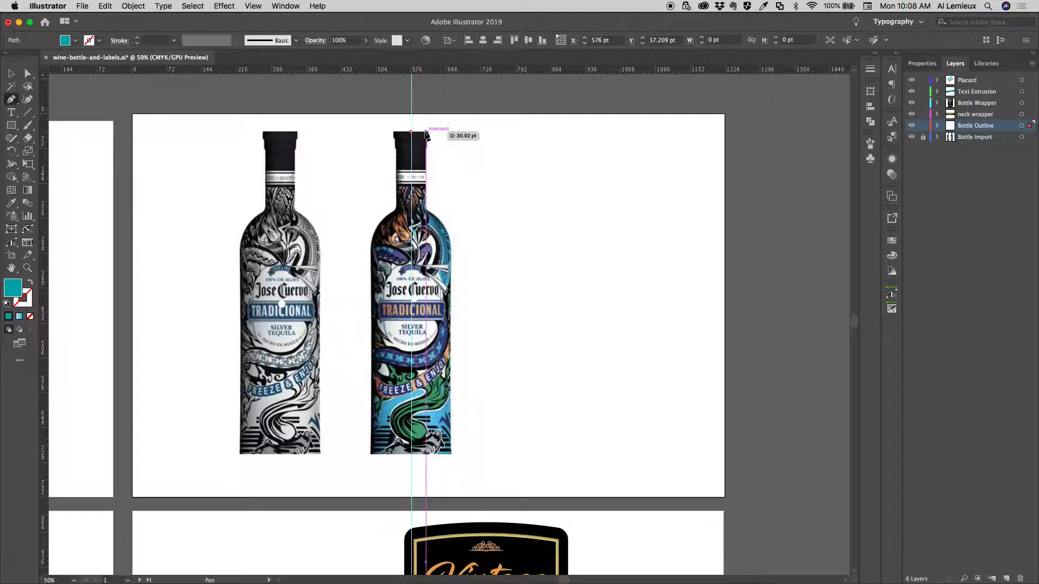
{"action": "key", "text": "super+equal"}
{"action": "key", "text": "super+equal"}
{"action": "key", "text": "super+equal"}
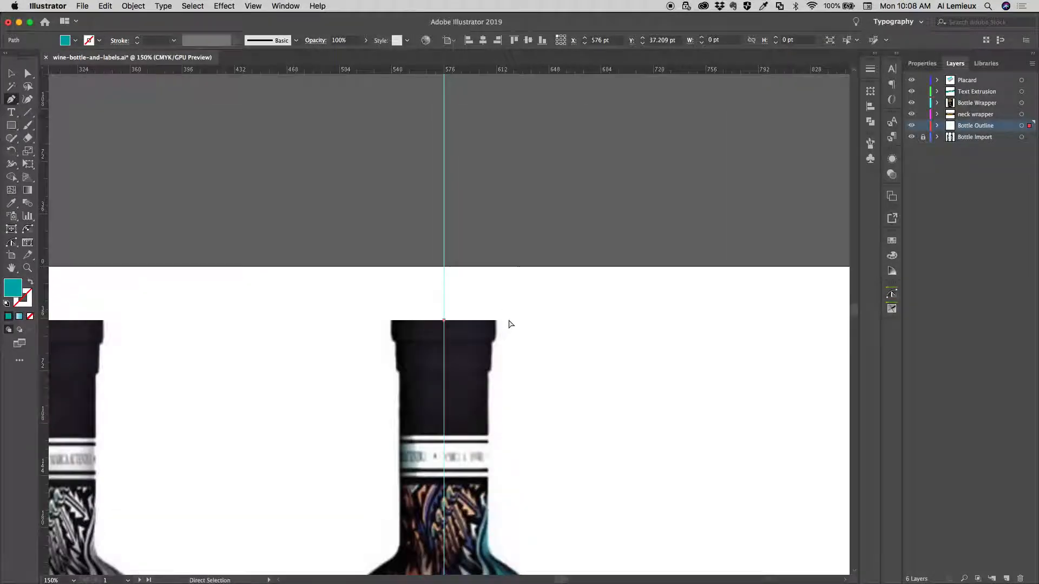
{"action": "left_click_drag", "start_coordinate": [522, 332], "coordinate": [392, 153]}
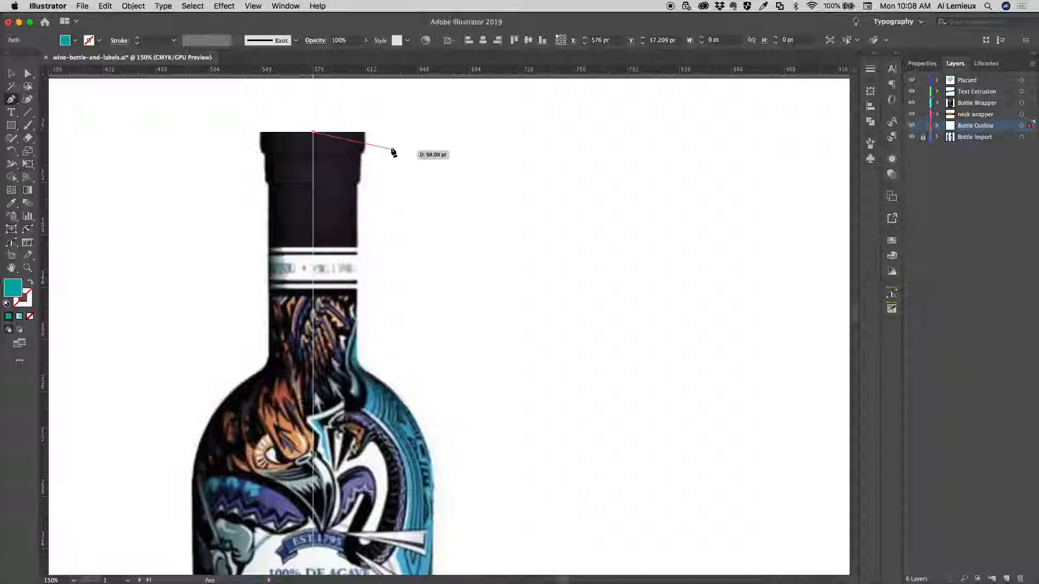
{"action": "right_click", "coordinate": [365, 134]}
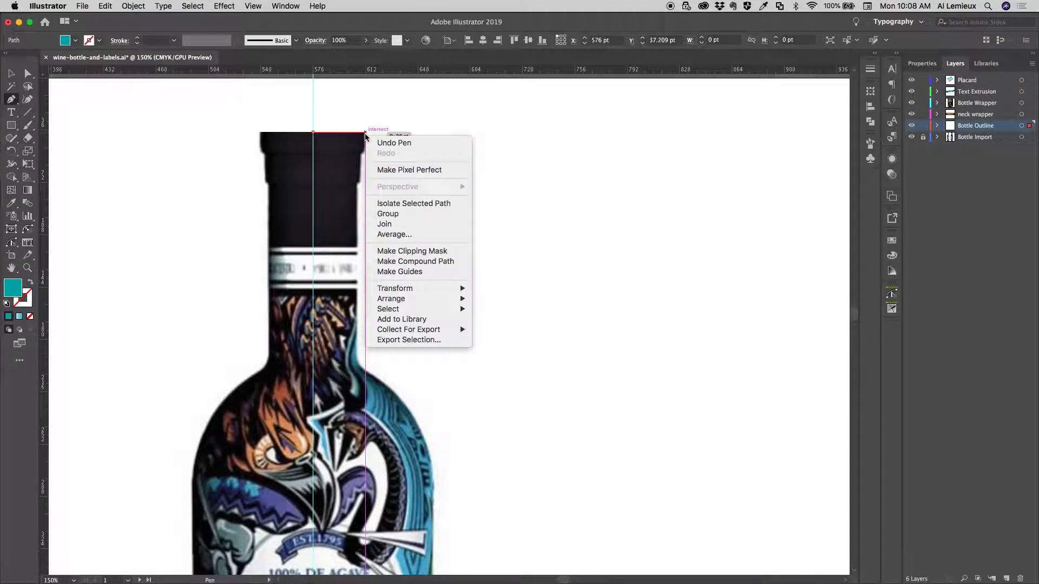
{"action": "left_click", "coordinate": [365, 134]}
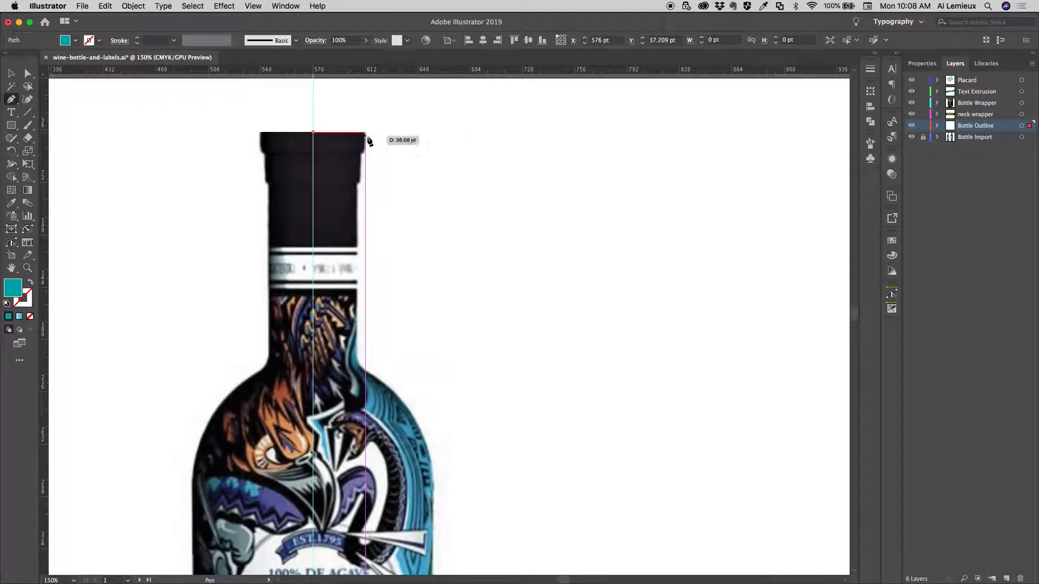
{"action": "left_click", "coordinate": [366, 132]}
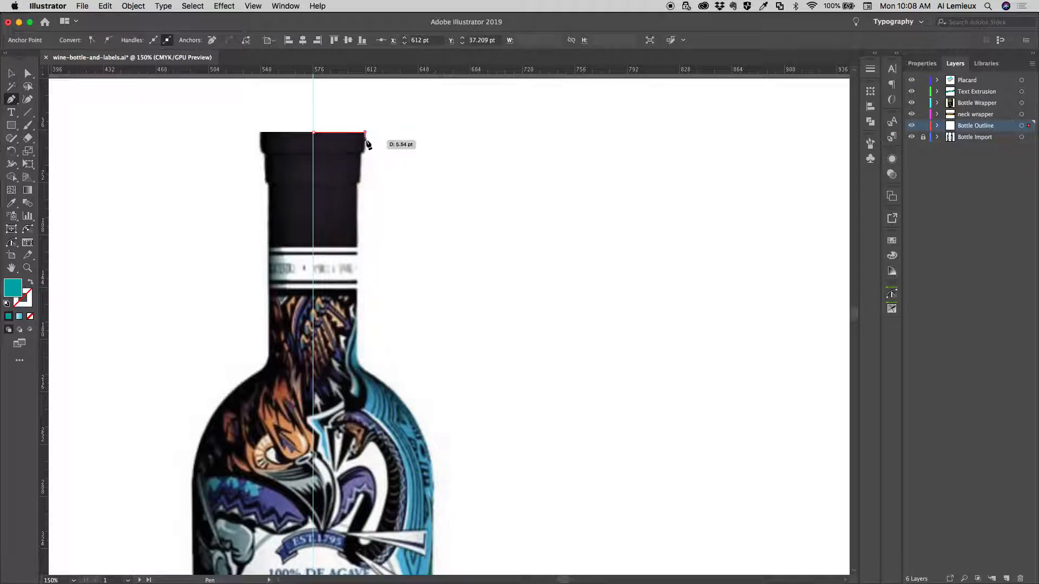
Continue the path down the cap's stepped right side to where the cap meets the neck, undoing a misplaced point
{"action": "left_click", "coordinate": [366, 148]}
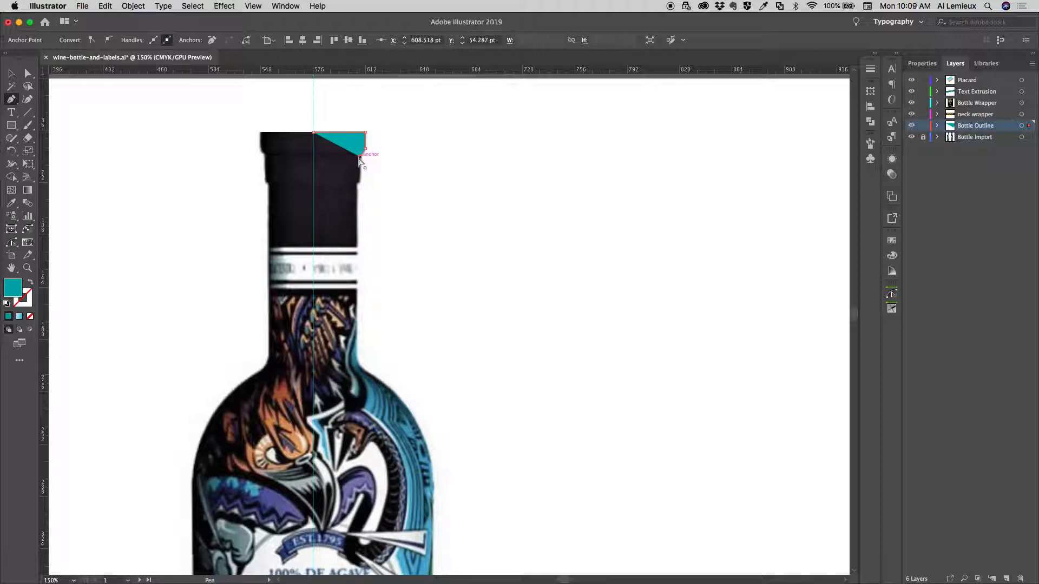
{"action": "key", "text": "super+z"}
{"action": "left_click", "coordinate": [357, 158]}
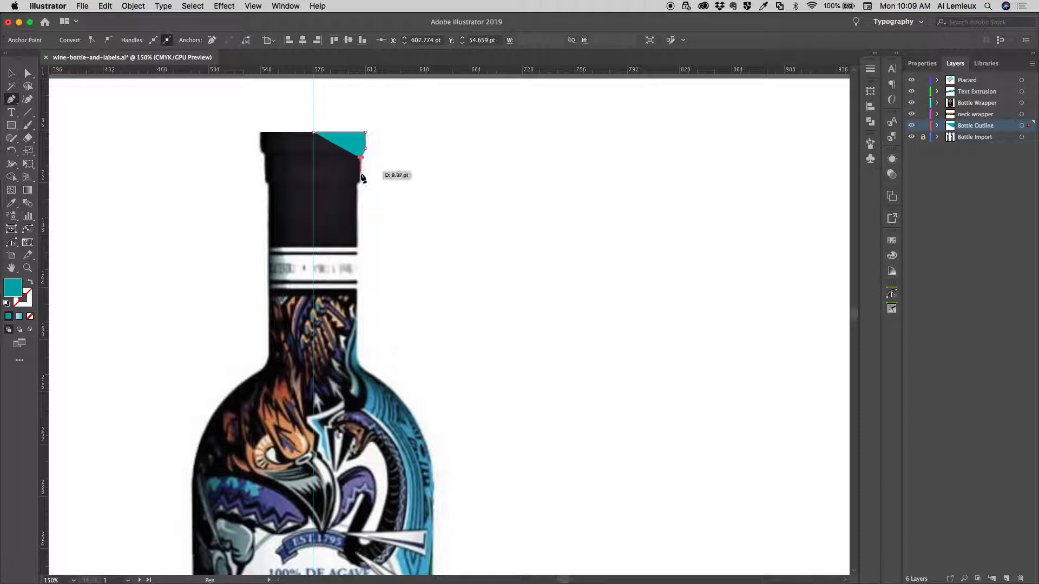
{"action": "left_click", "coordinate": [358, 180]}
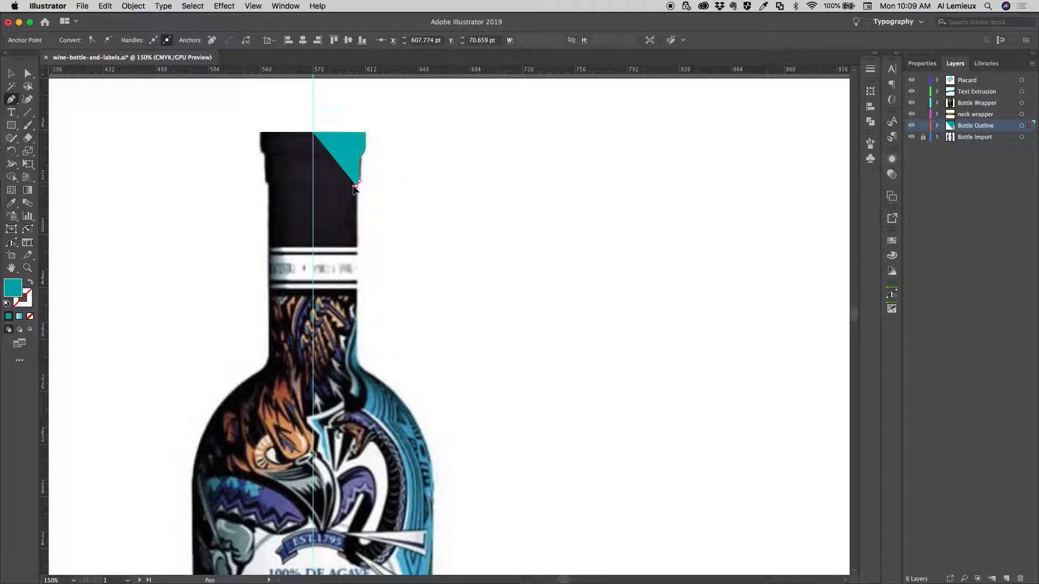
{"action": "left_click", "coordinate": [354, 186]}
Trace the path straight down the neck and curve it around the shoulder to the start of the bottle's straight side
{"action": "left_click", "coordinate": [356, 356]}
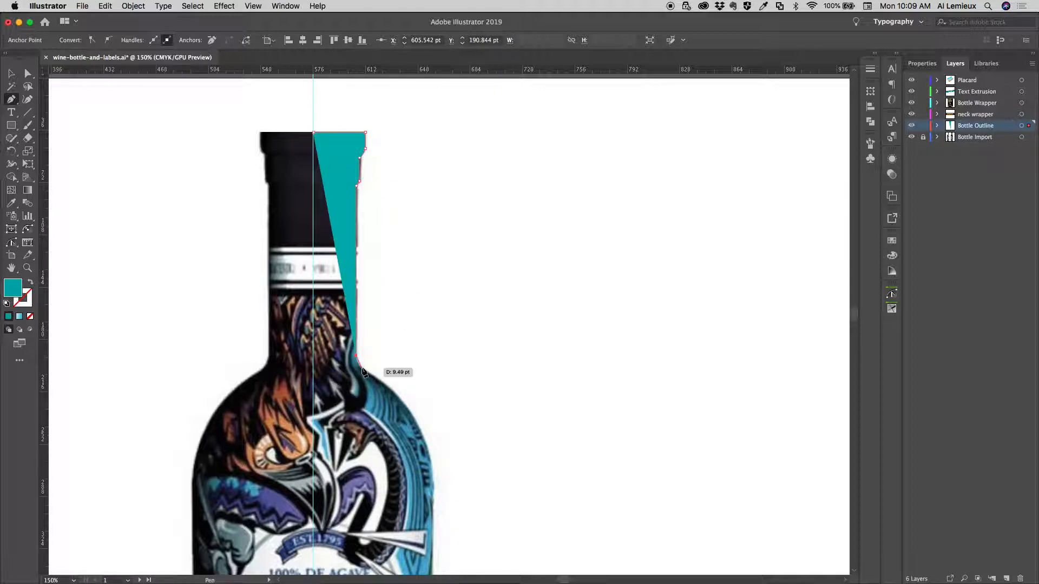
{"action": "left_click_drag", "start_coordinate": [363, 370], "coordinate": [368, 372]}
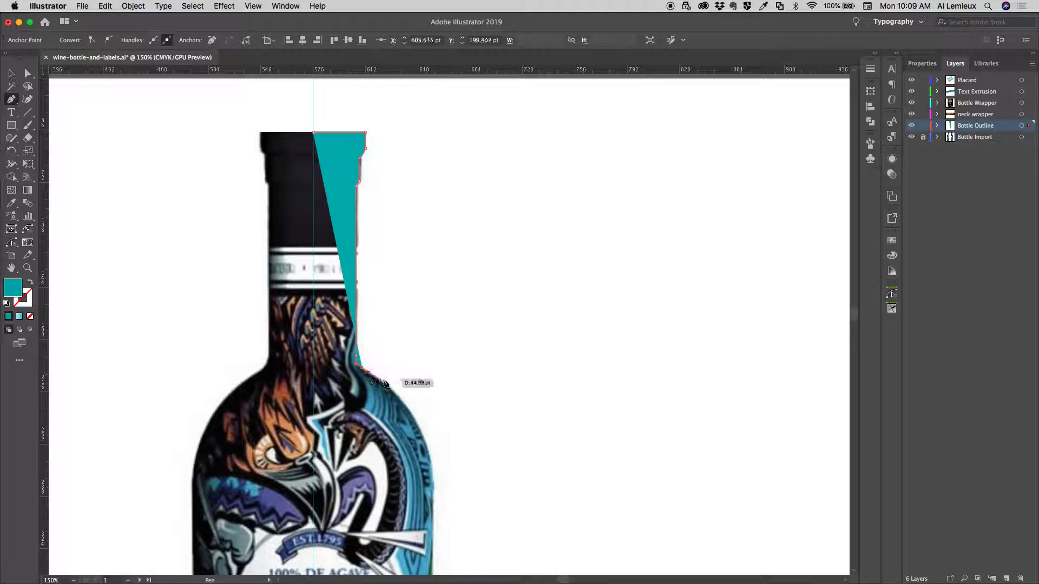
{"action": "scroll", "coordinate": [398, 379], "scroll_direction": "down", "scroll_amount": 10}
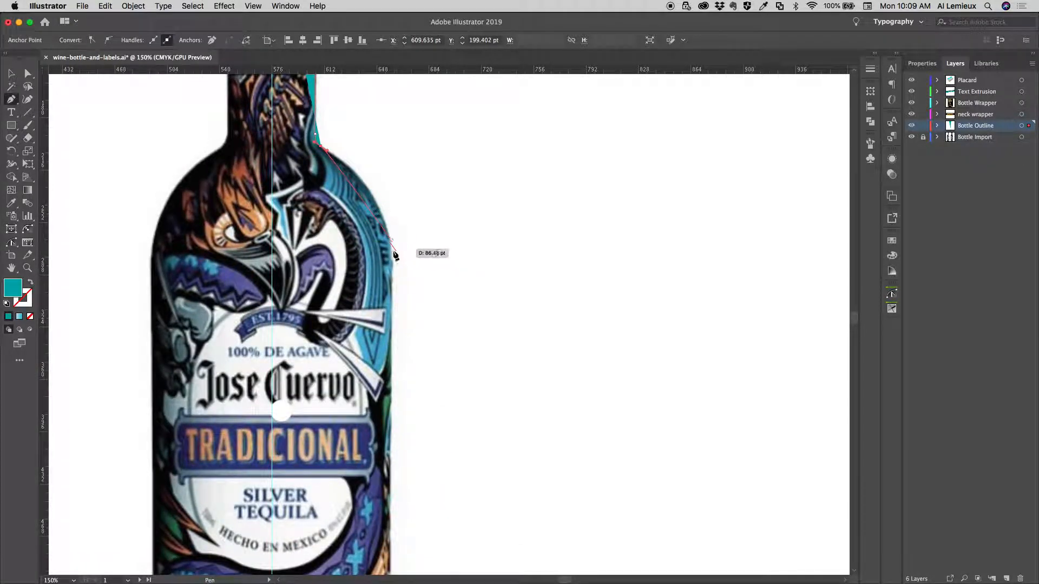
{"action": "left_click_drag", "start_coordinate": [390, 253], "coordinate": [384, 219]}
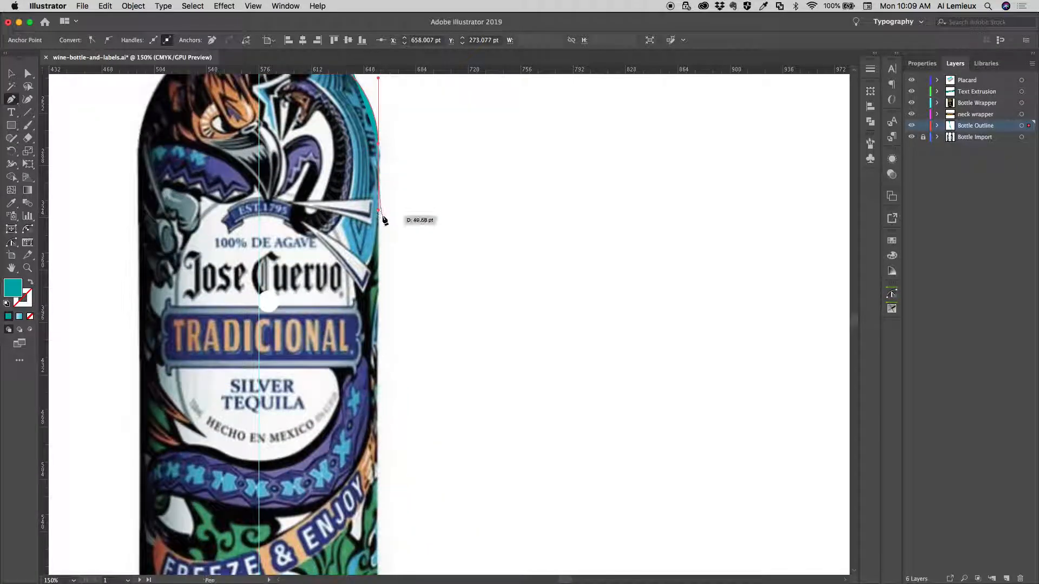
Remove the path's fill and extend the outline straight down the bottle's side to its lower right corner
{"action": "key", "text": "/"}
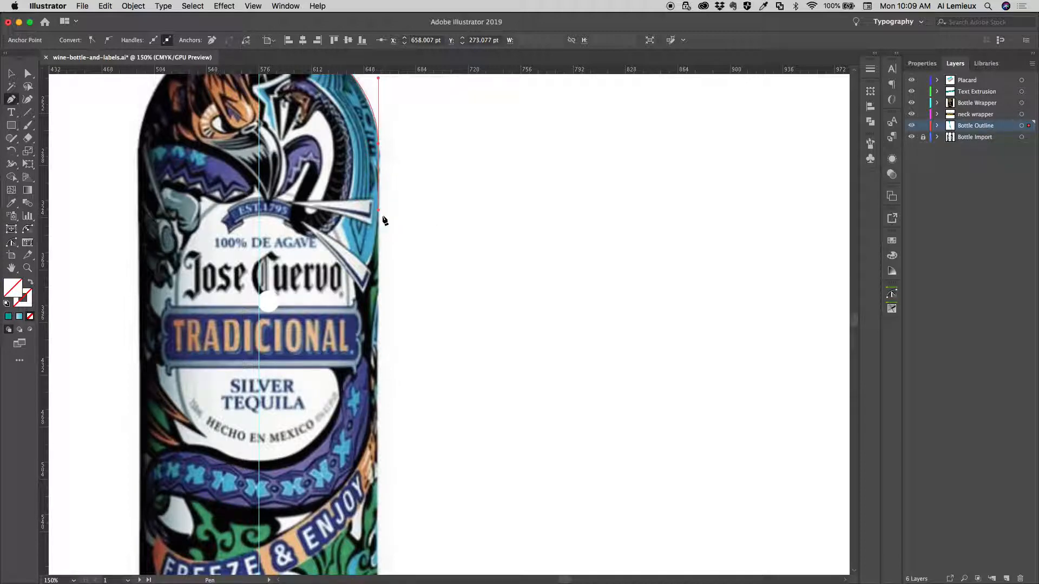
{"action": "left_click_drag", "start_coordinate": [394, 453], "coordinate": [396, 244]}
{"action": "scroll", "coordinate": [395, 244], "scroll_direction": "down", "scroll_amount": 5}
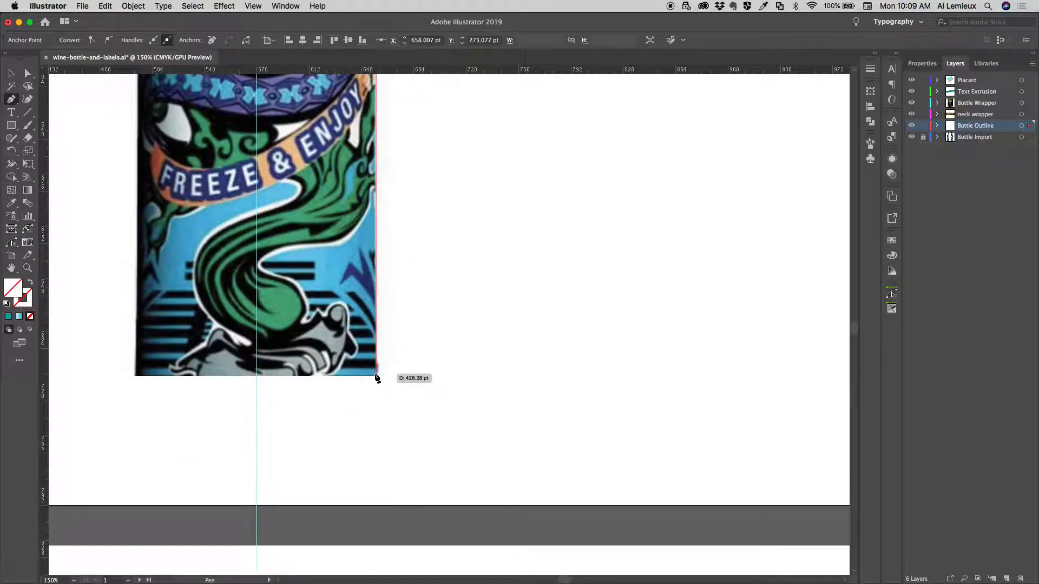
{"action": "left_click", "coordinate": [376, 375]}
Curve the path around the bottom corner, run it straight to the centre guide just below the bottle, and end the open path there
{"action": "left_click_drag", "start_coordinate": [357, 391], "coordinate": [346, 392]}
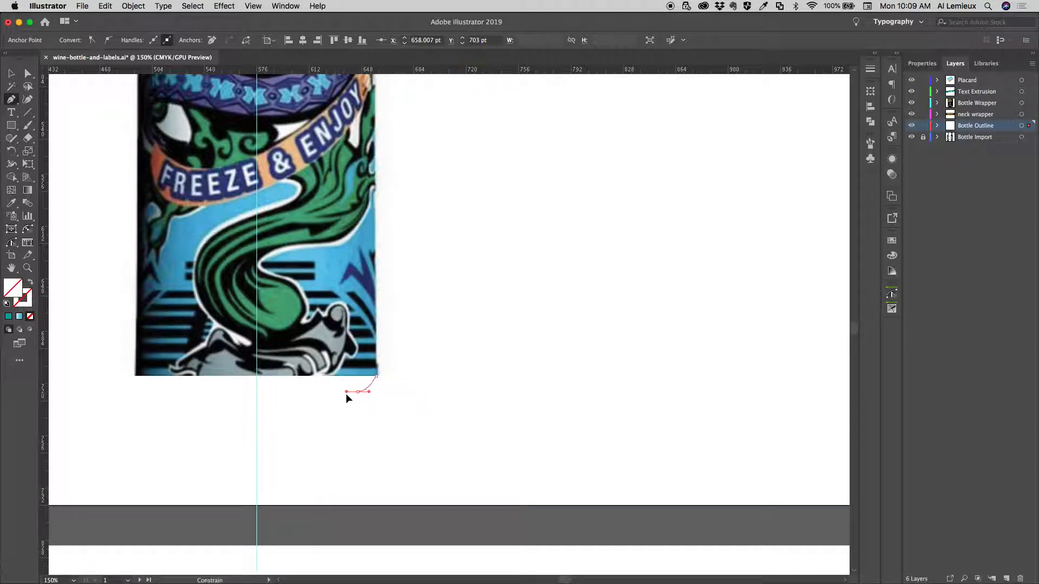
{"action": "left_click", "coordinate": [256, 392]}
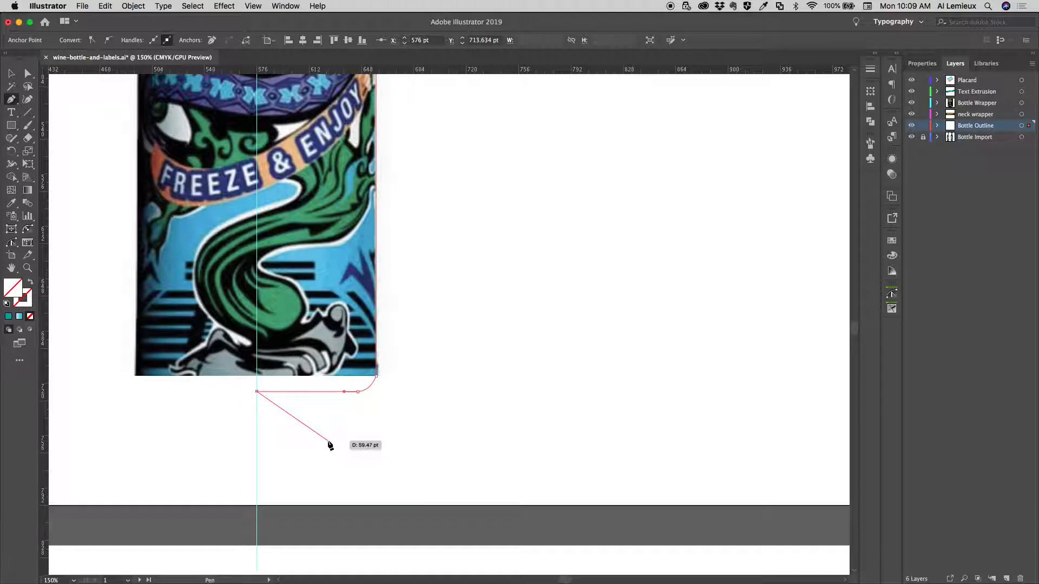
{"action": "key", "text": "Escape"}
Set the bottle path's stroke colour to the very dark red 230000
{"action": "key", "text": "super"}
{"action": "key", "text": "super+minus"}
{"action": "key", "text": "super+minus"}
{"action": "key", "text": "super+minus"}
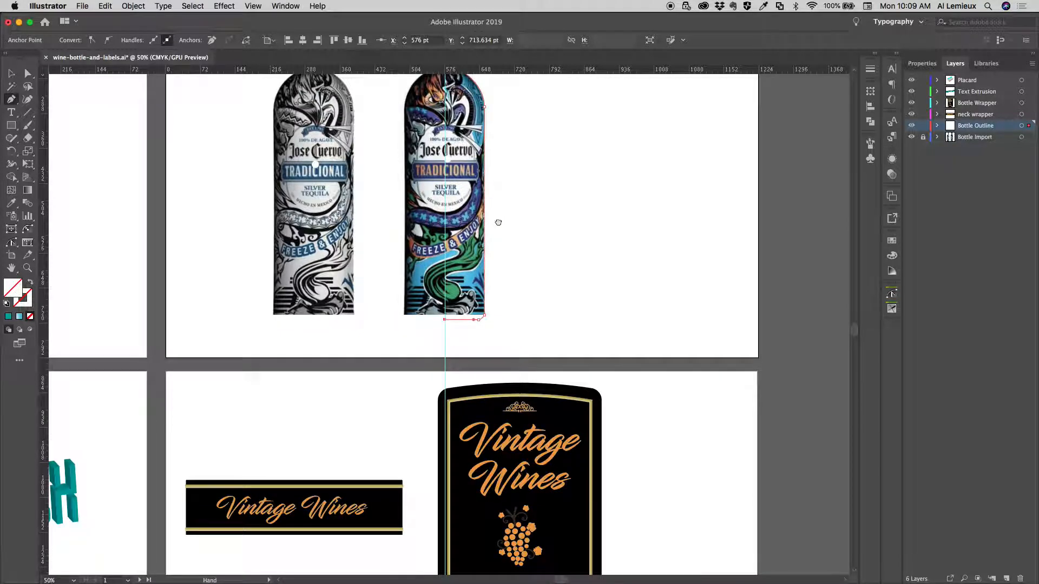
{"action": "left_click_drag", "start_coordinate": [499, 222], "coordinate": [389, 361]}
{"action": "left_click", "coordinate": [29, 306]}
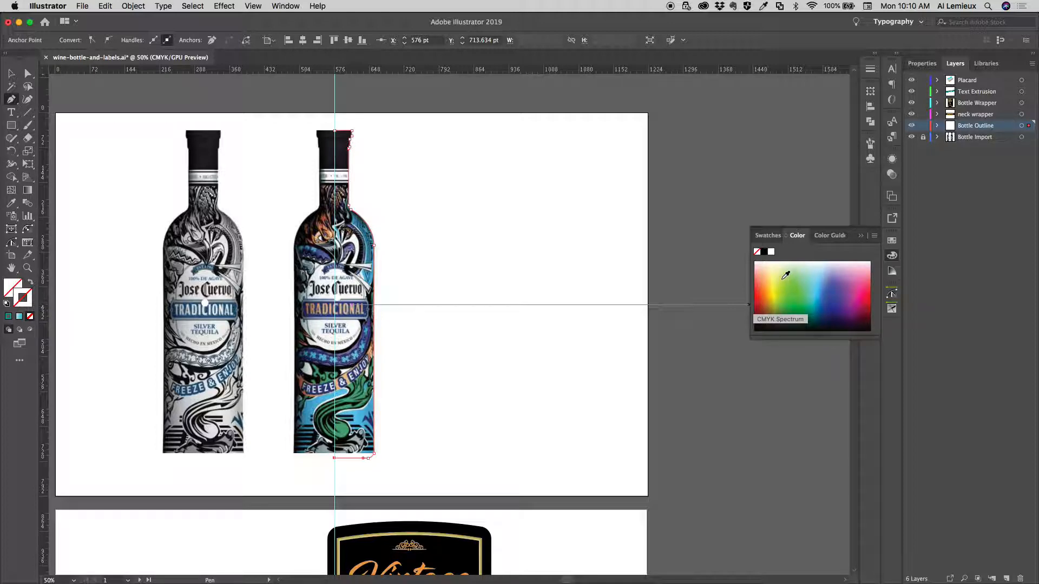
{"action": "double_click", "coordinate": [27, 297]}
{"action": "left_click_drag", "start_coordinate": [438, 206], "coordinate": [458, 187]}
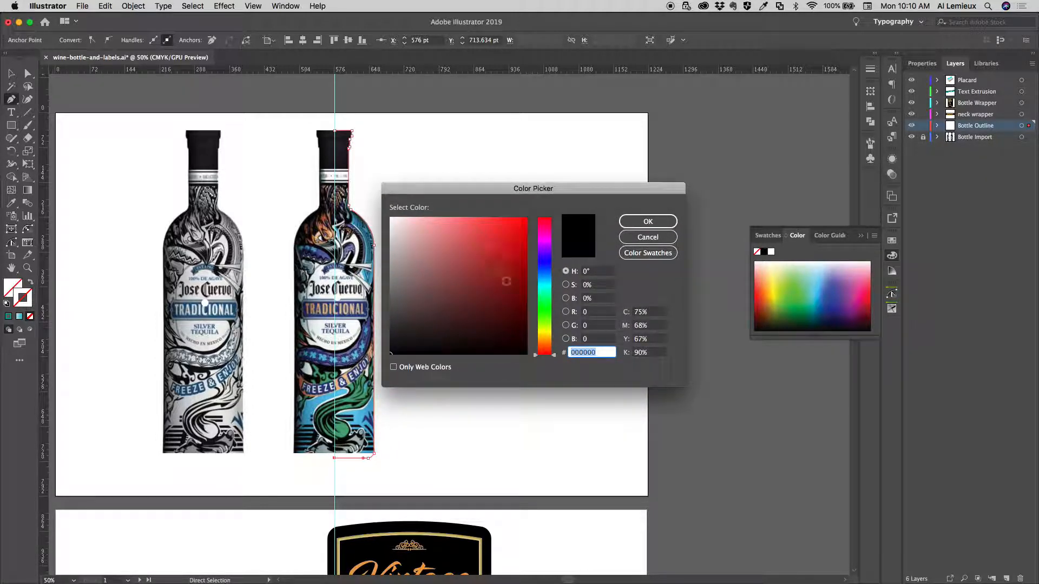
{"action": "mouse_move", "coordinate": [507, 315]}
{"action": "left_mouse_down"}
{"action": "mouse_move", "coordinate": [529, 326]}
{"action": "mouse_move", "coordinate": [525, 336]}
{"action": "left_mouse_up"}
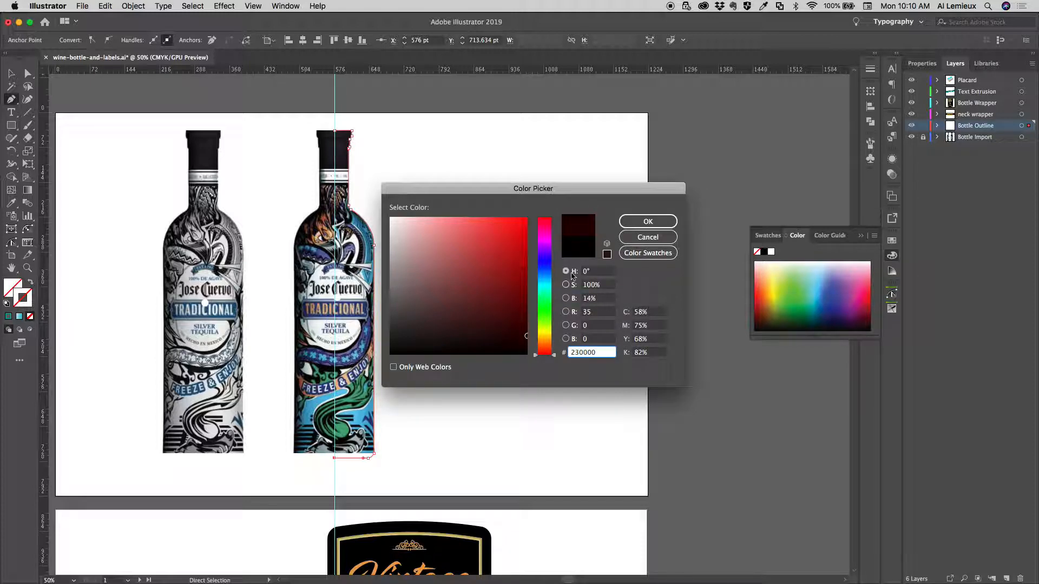
{"action": "left_click", "coordinate": [635, 223]}
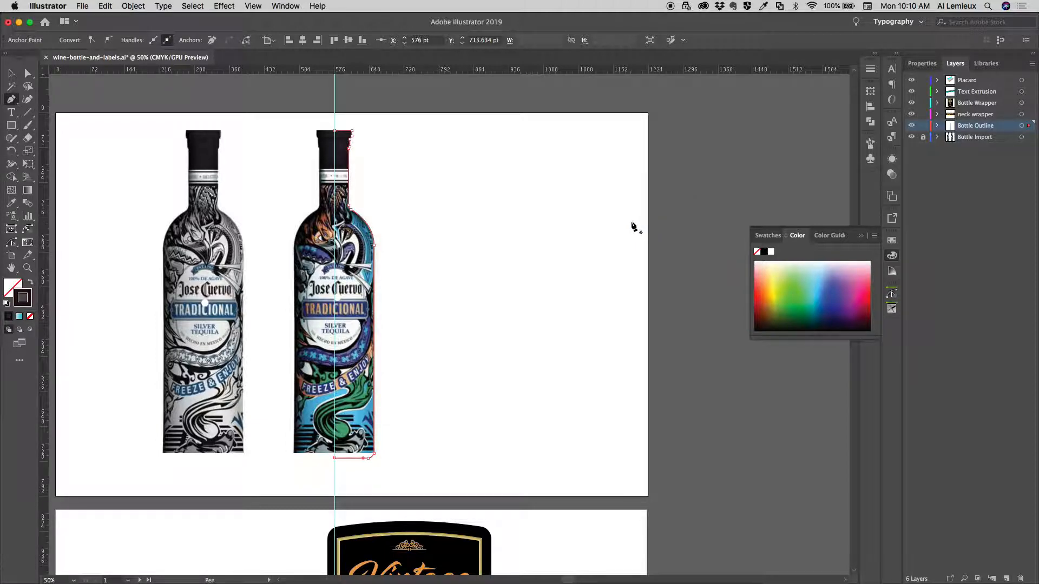
Hide the Bottle Import layer and select the whole half-bottle path
{"action": "left_click", "coordinate": [912, 137]}
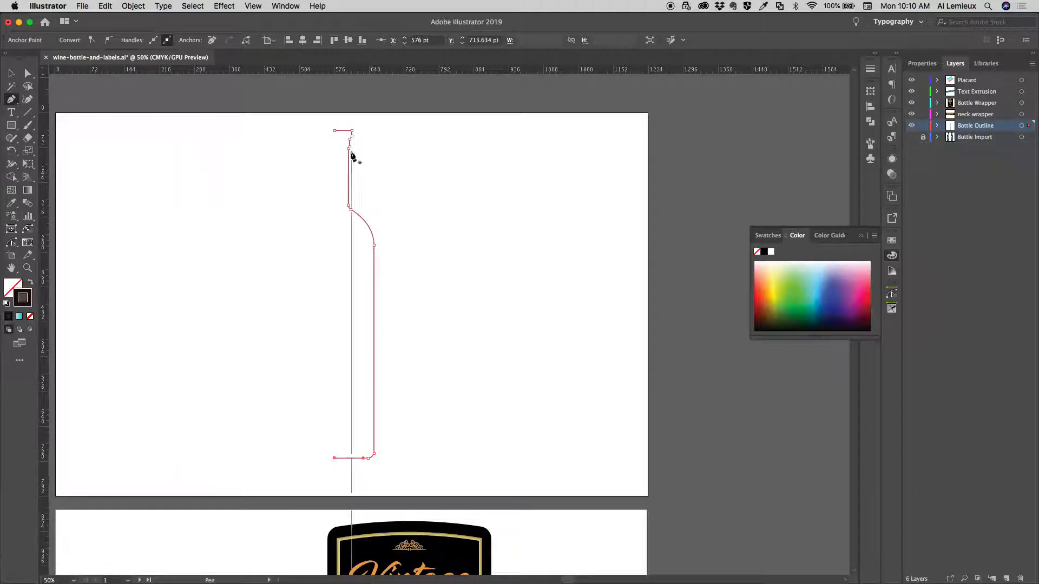
{"action": "double_click", "coordinate": [11, 75]}
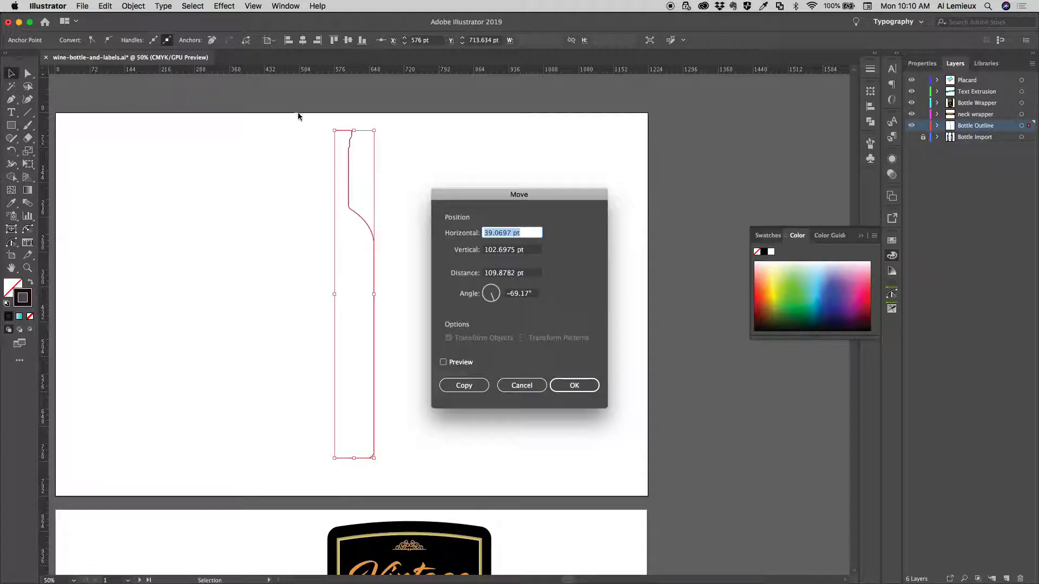
{"action": "left_click", "coordinate": [520, 385]}
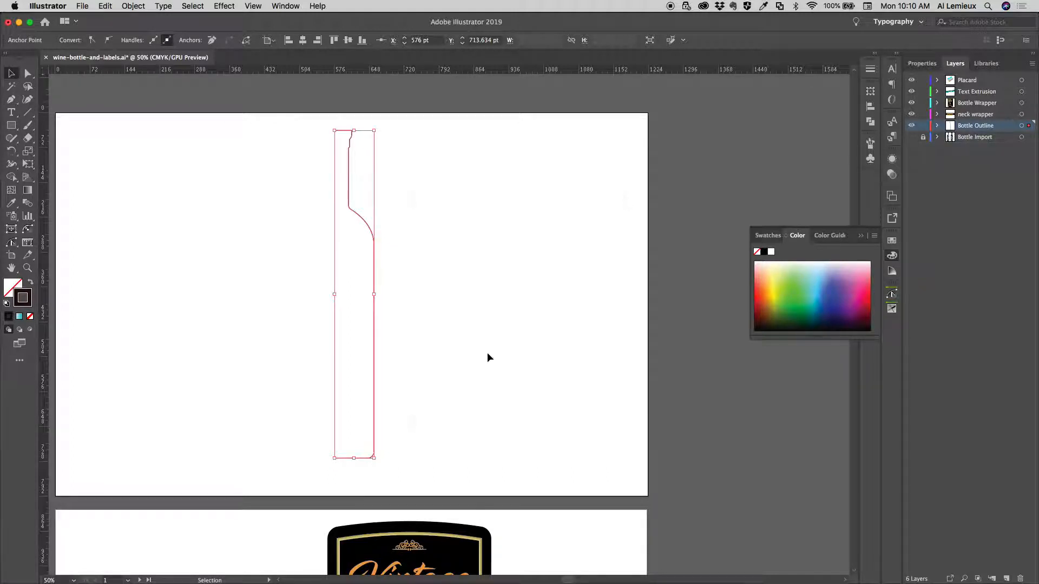
{"action": "left_click", "coordinate": [285, 120]}
{"action": "left_click_drag", "start_coordinate": [285, 120], "coordinate": [394, 172]}
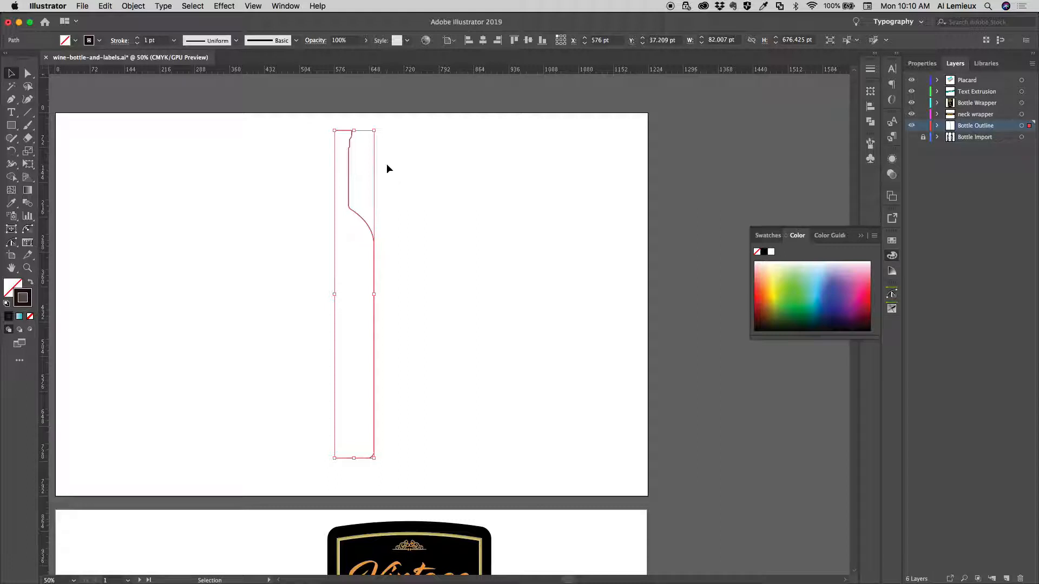
Set up a 3D Revolve effect on the half-bottle path and turn on its preview
{"action": "left_click", "coordinate": [227, 7]}
{"action": "left_click", "coordinate": [227, 7]}
{"action": "left_click", "coordinate": [227, 7]}
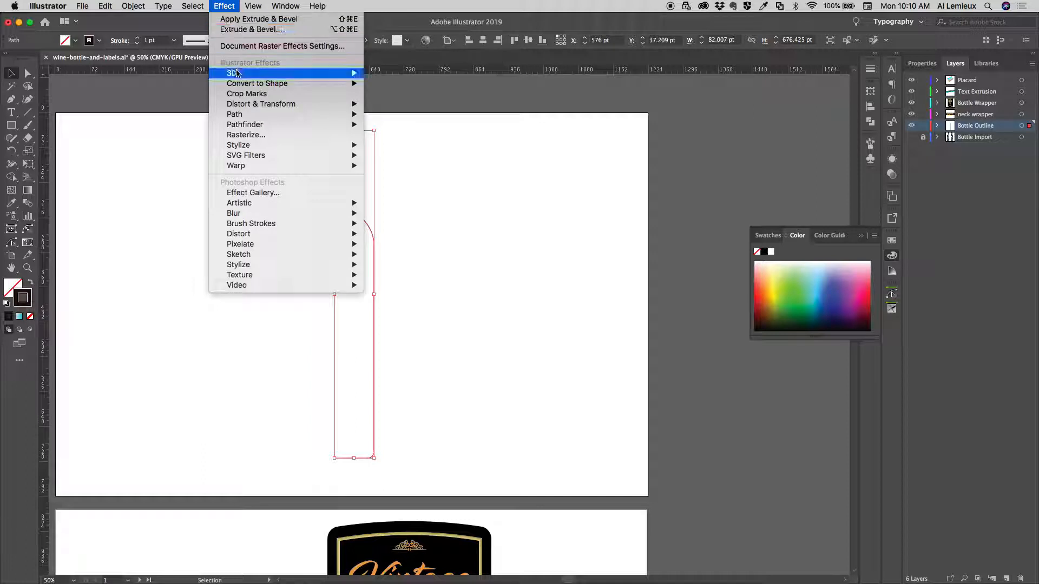
{"action": "mouse_move", "coordinate": [309, 73]}
{"action": "left_click", "coordinate": [390, 83]}
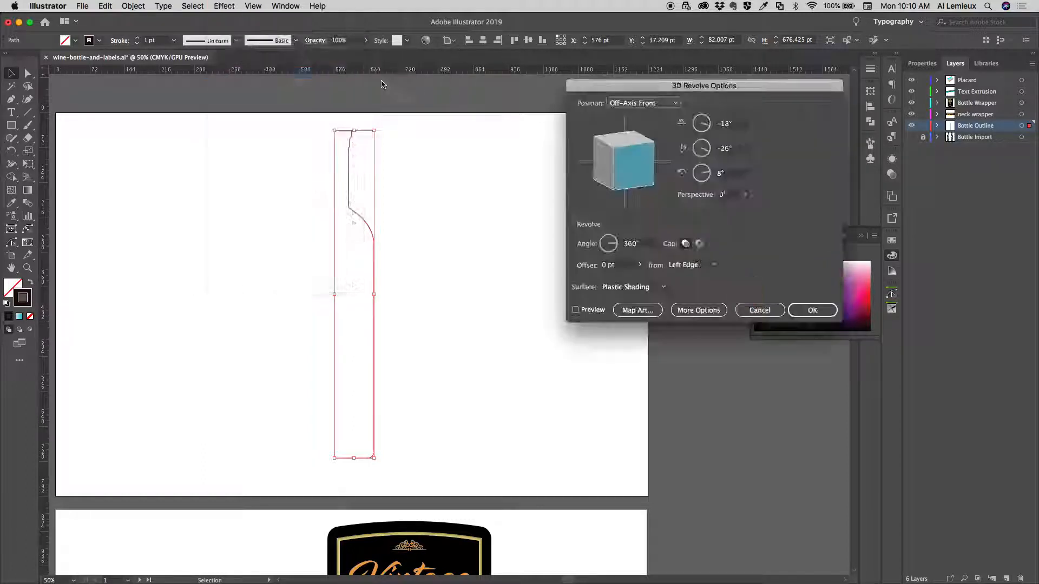
{"action": "left_click_drag", "start_coordinate": [679, 95], "coordinate": [610, 104]}
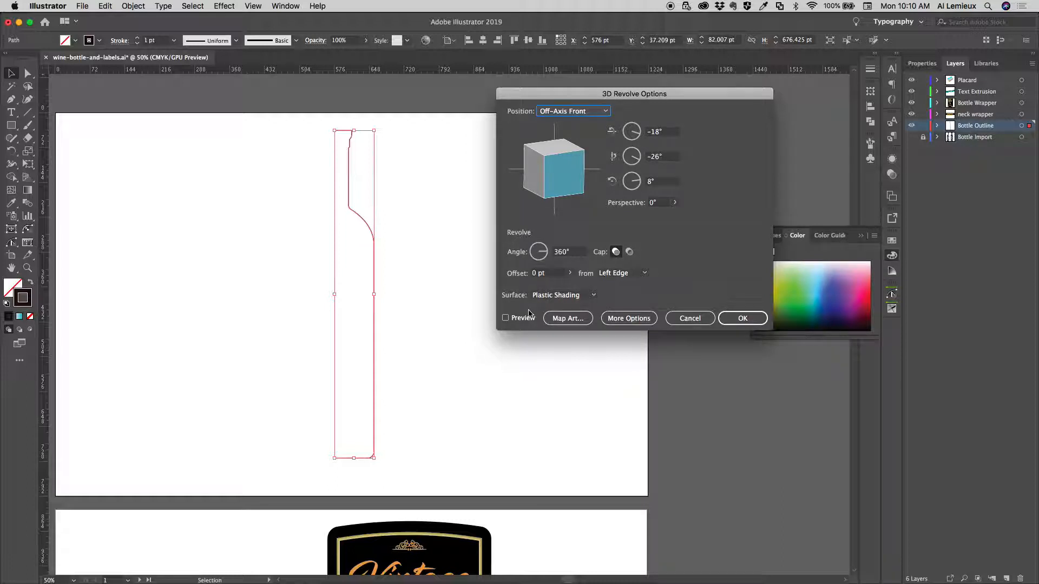
{"action": "left_click", "coordinate": [505, 318]}
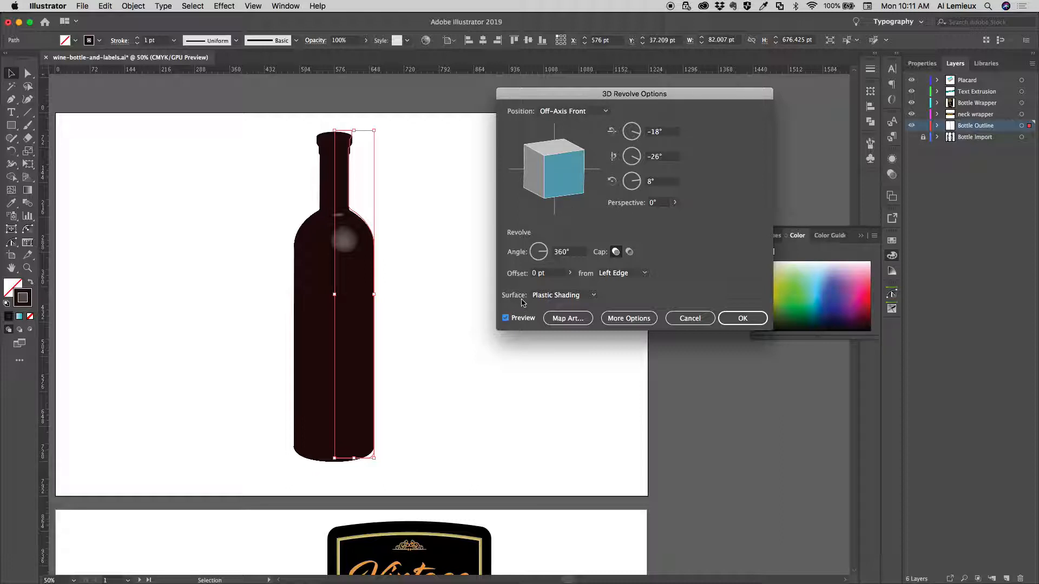
Preview the revolved bottle with the Wireframe surface and restore Plastic Shading
{"action": "left_click", "coordinate": [589, 298]}
{"action": "left_click", "coordinate": [590, 306]}
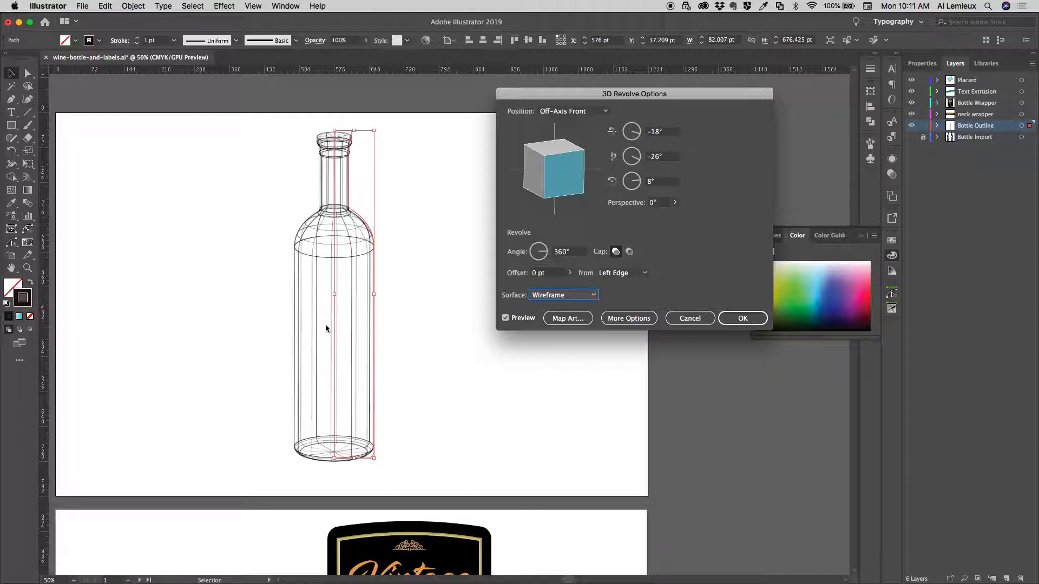
{"action": "left_click", "coordinate": [538, 296]}
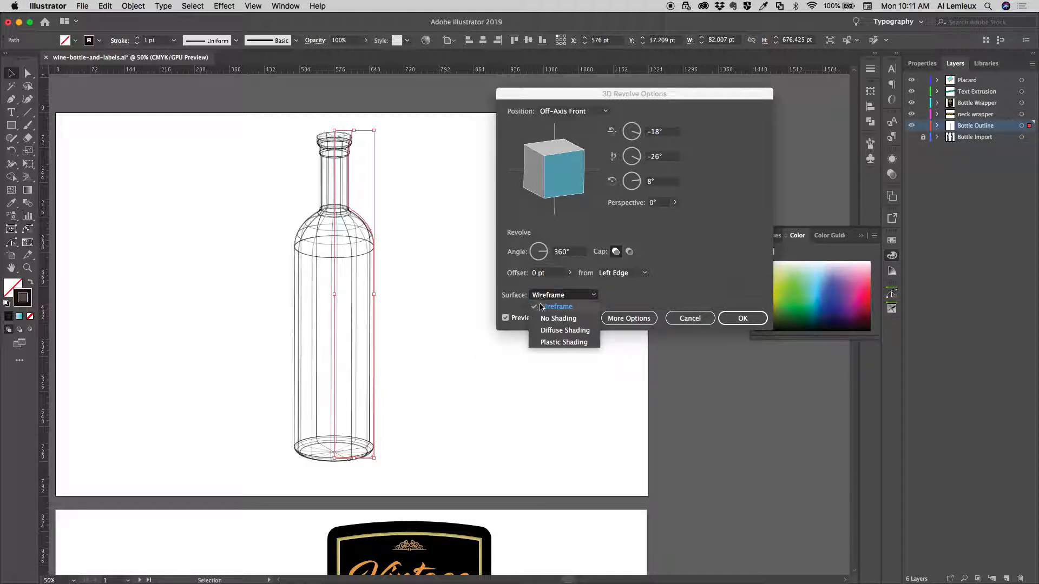
{"action": "left_click", "coordinate": [543, 342]}
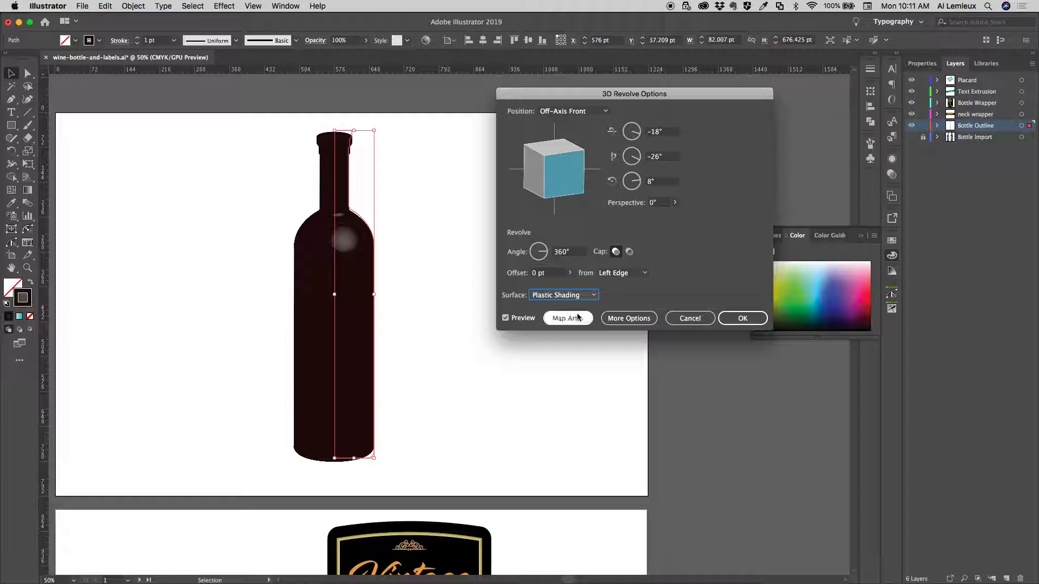
Show the revolve effect's lighting options and add a second light at the lower-left edge of the light sphere
{"action": "left_click", "coordinate": [609, 318]}
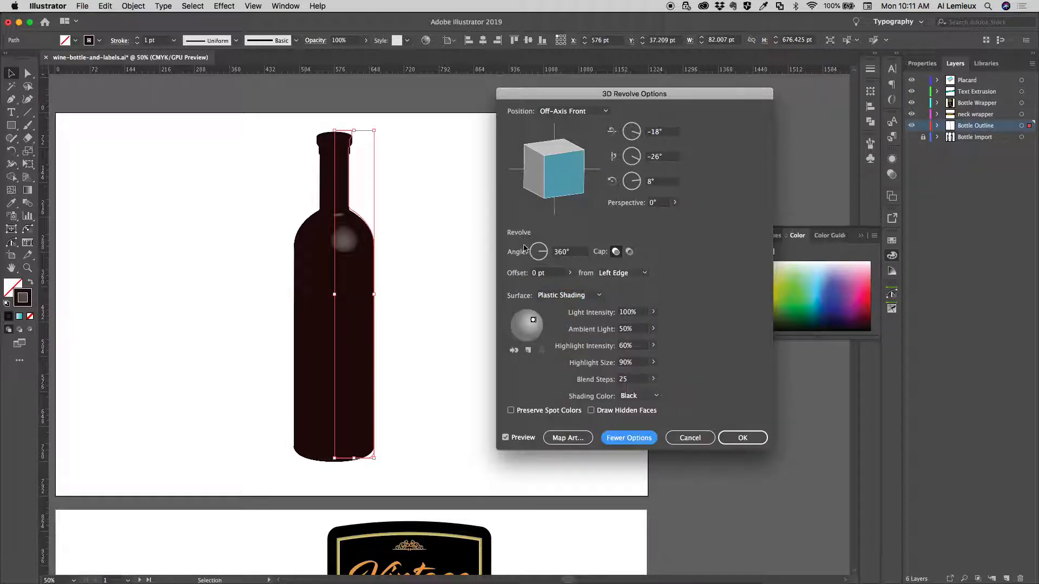
{"action": "left_click_drag", "start_coordinate": [579, 98], "coordinate": [564, 90]}
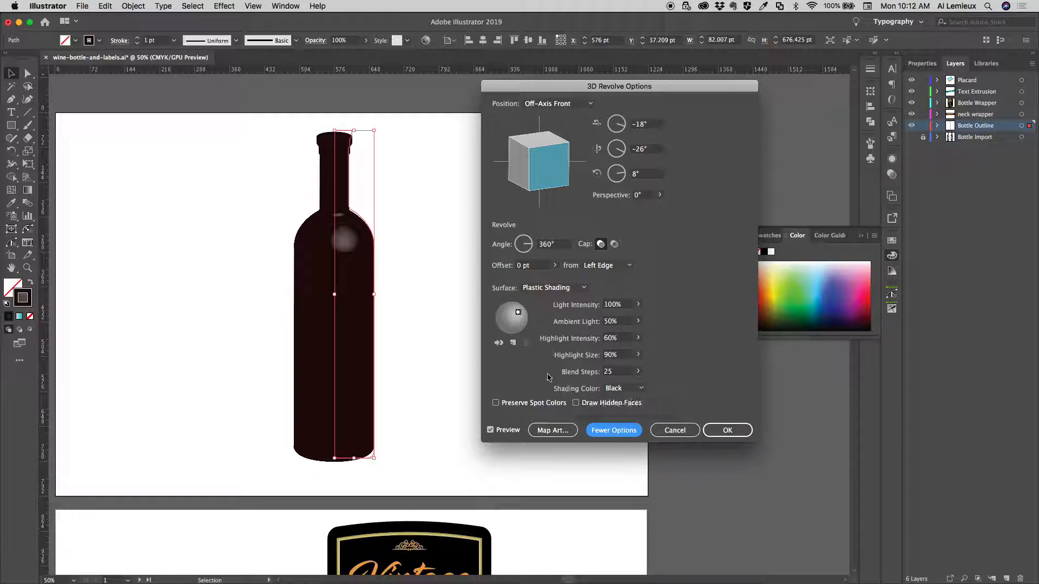
{"action": "left_click", "coordinate": [514, 344]}
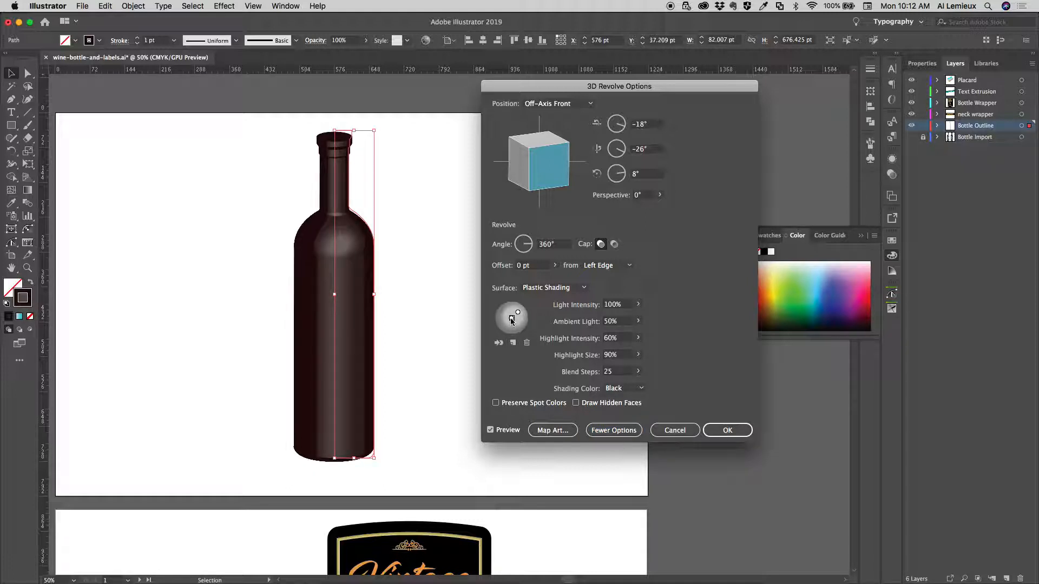
{"action": "mouse_move", "coordinate": [510, 318]}
{"action": "left_mouse_down"}
{"action": "mouse_move", "coordinate": [498, 330]}
{"action": "mouse_move", "coordinate": [494, 311]}
{"action": "mouse_move", "coordinate": [497, 330]}
{"action": "left_mouse_up"}
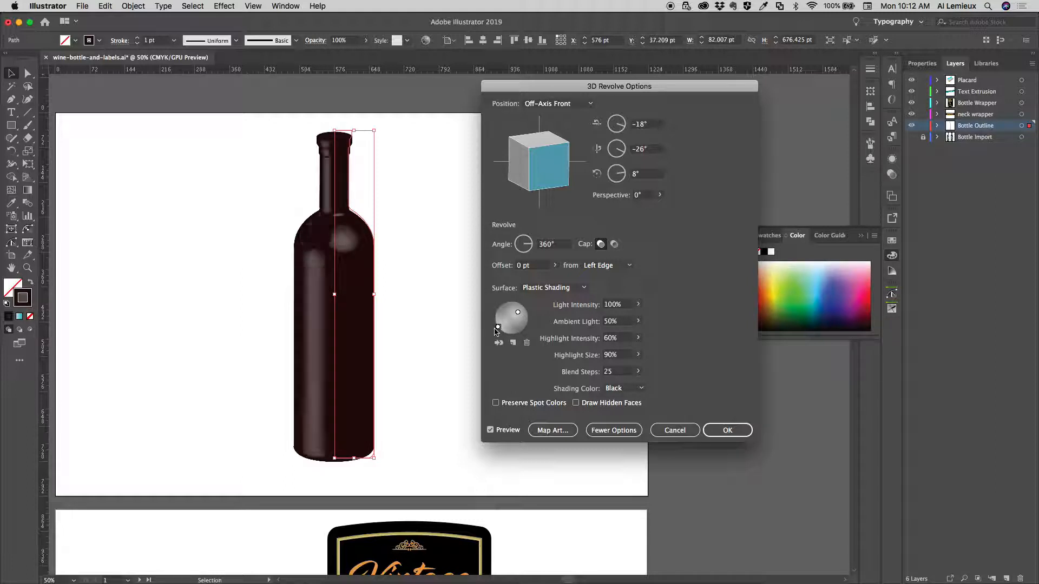
Set the new light's intensity to 60% and the ambient light to 80%
{"action": "left_click", "coordinate": [605, 305]}
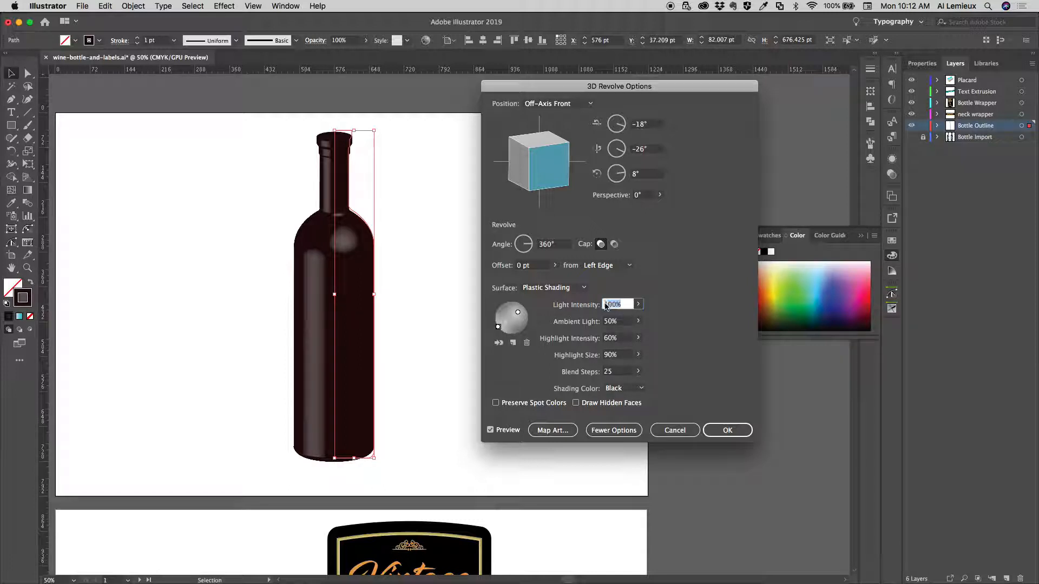
{"action": "type", "text": "60"}
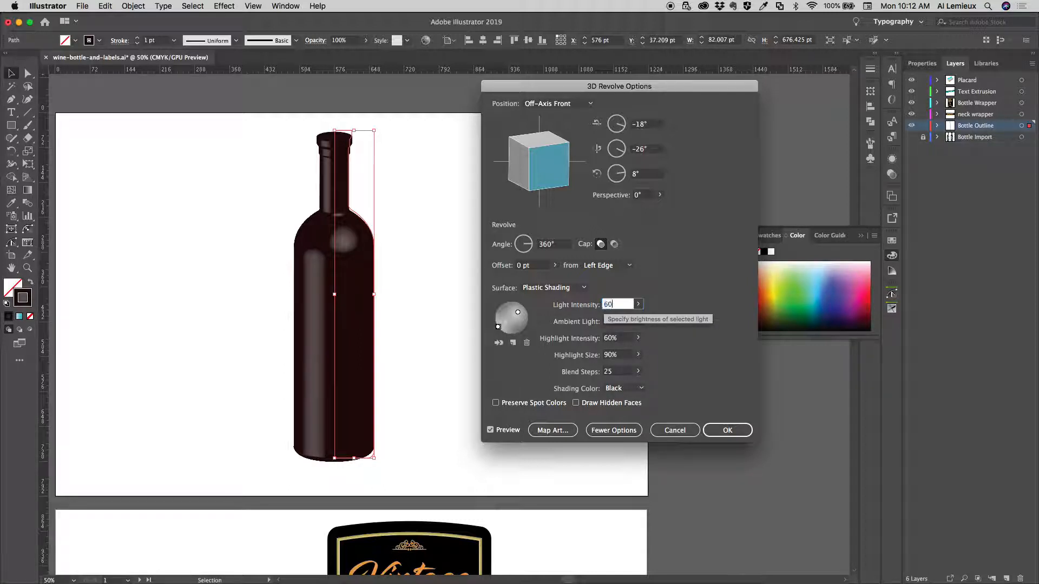
{"action": "key", "text": "Tab"}
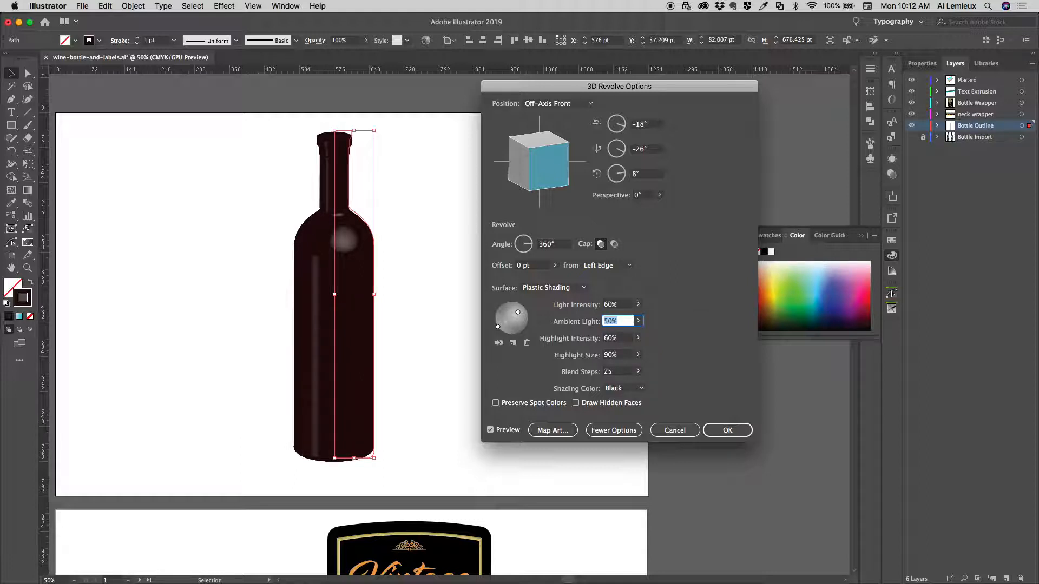
{"action": "type", "text": "80"}
{"action": "key", "text": "Tab"}
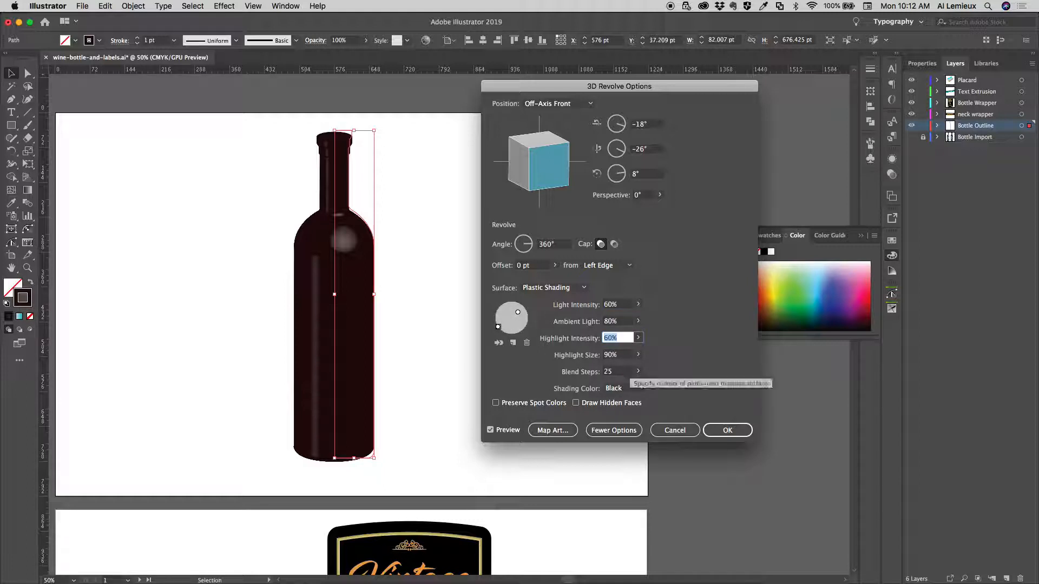
Set the highlight intensity to 75% and the blend steps to 60, and apply the 3D Revolve effect
{"action": "type", "text": "75"}
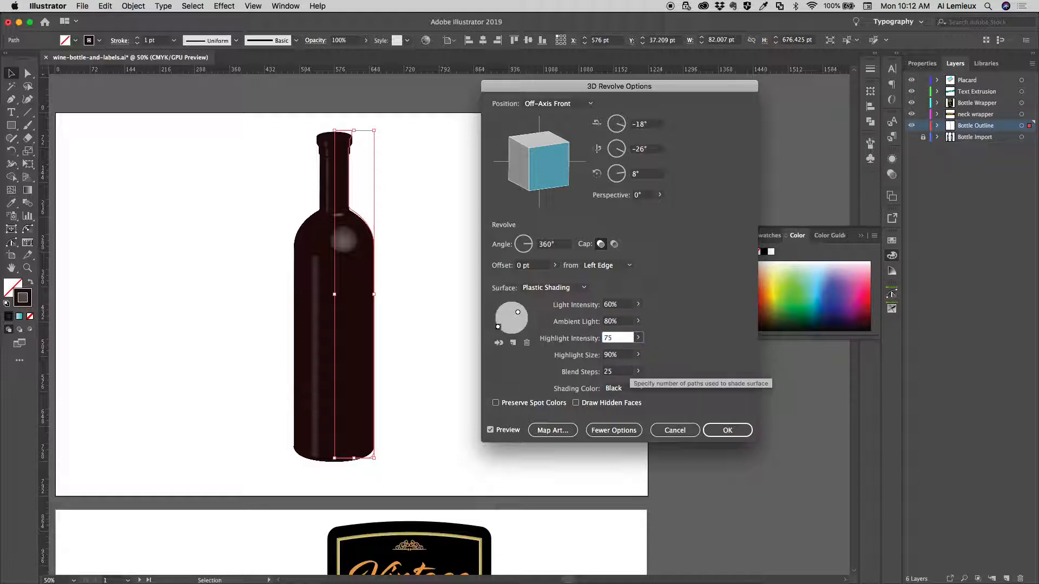
{"action": "key", "text": "Tab"}
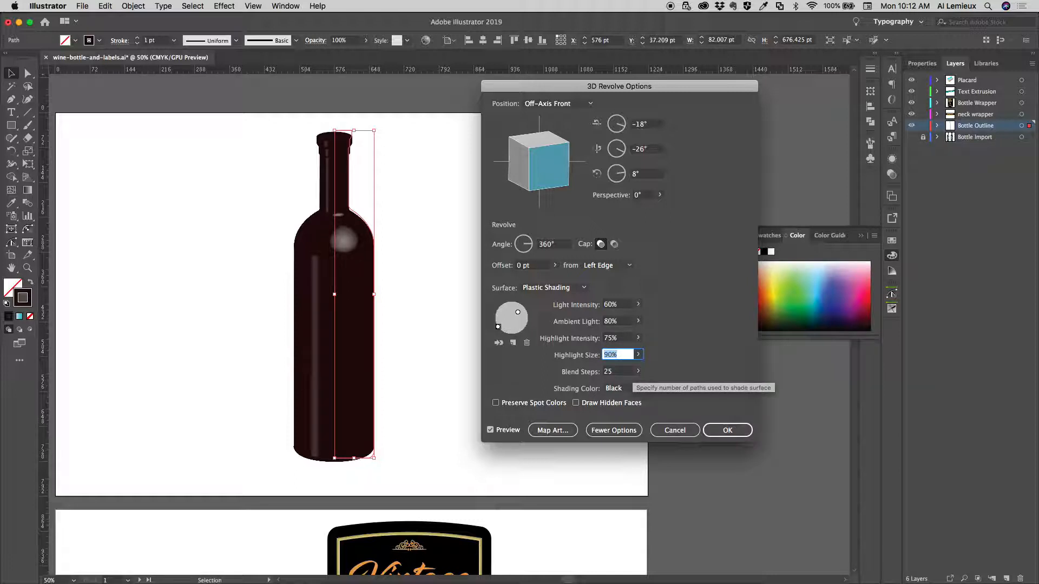
{"action": "key", "text": "Tab"}
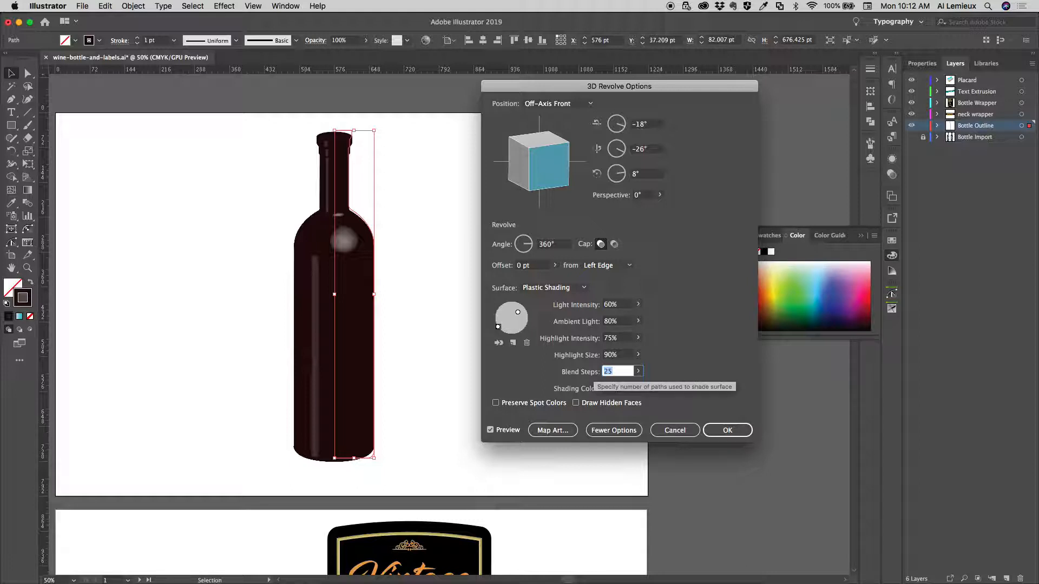
{"action": "type", "text": "60"}
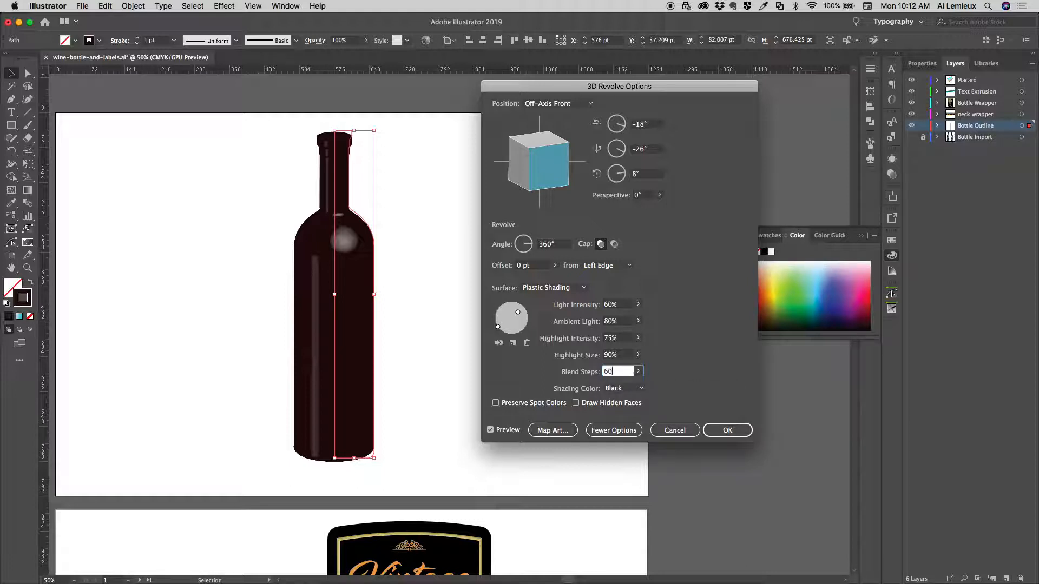
{"action": "key", "text": "Tab"}
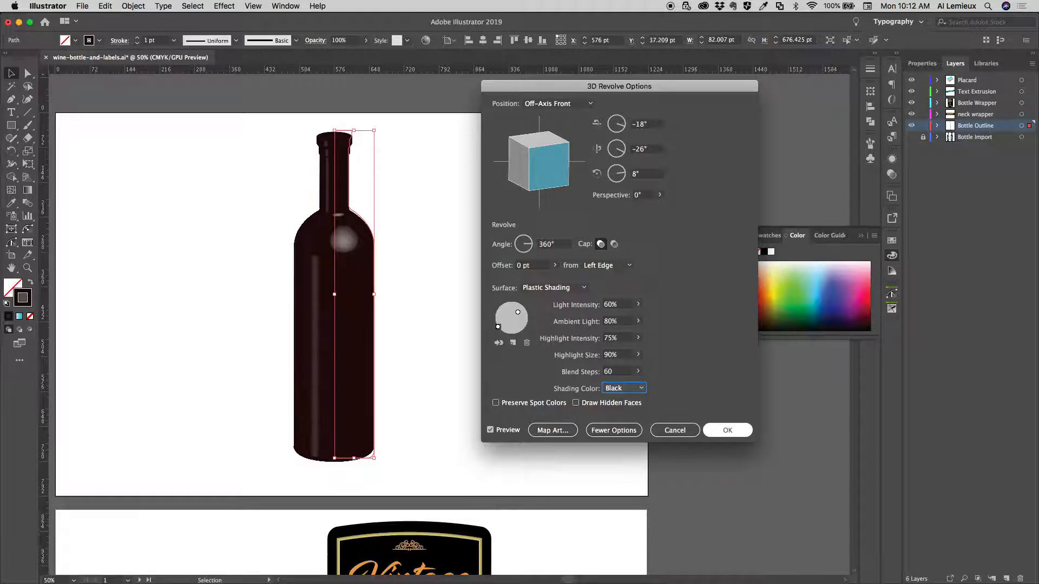
{"action": "left_click", "coordinate": [727, 430]}
Look over the neck and front label artwork on the lower artboard and the document's symbols
{"action": "left_click_drag", "start_coordinate": [457, 346], "coordinate": [474, 297]}
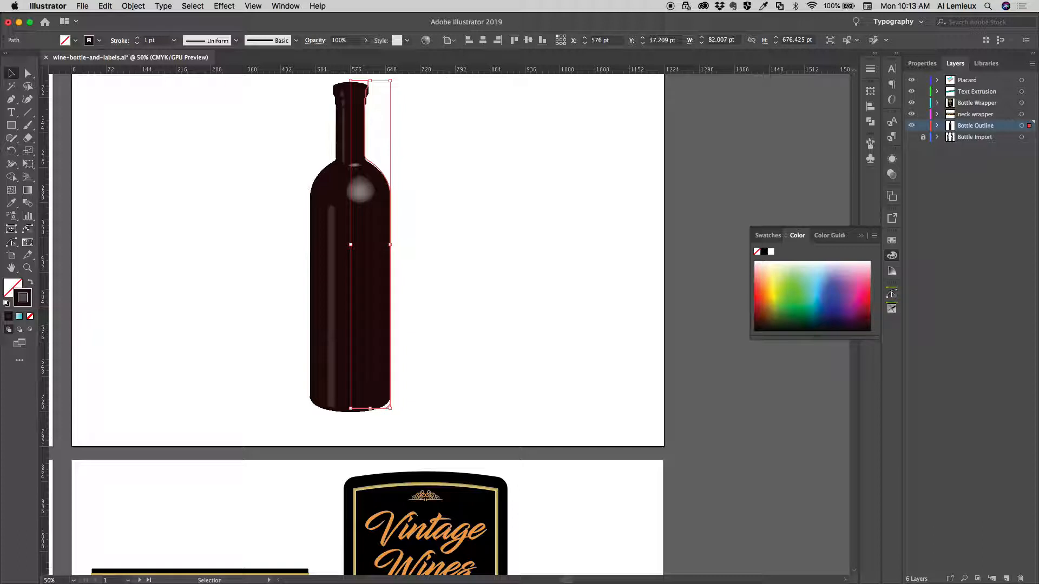
{"action": "left_click_drag", "start_coordinate": [427, 519], "coordinate": [430, 293]}
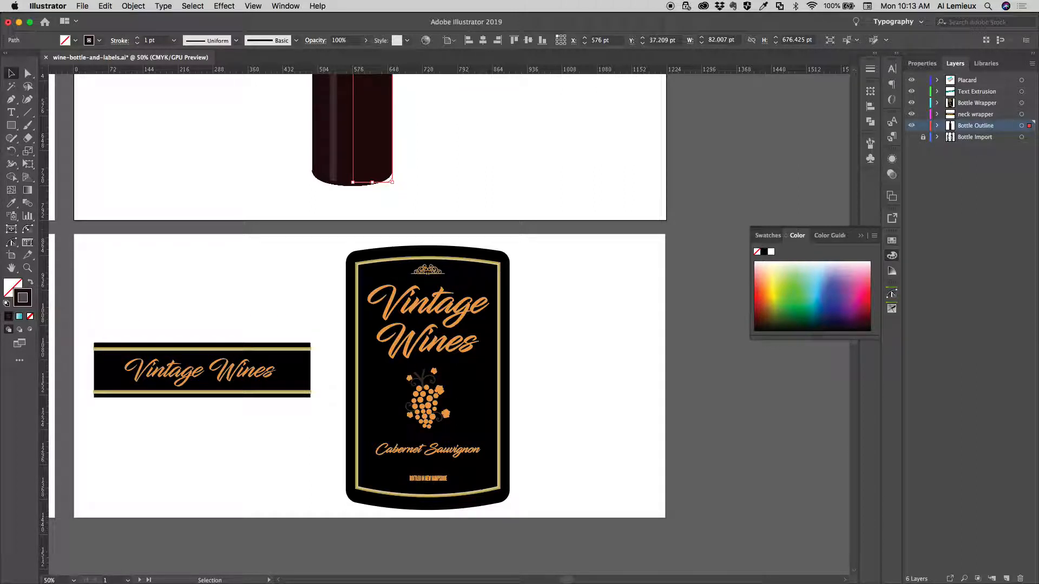
{"action": "key", "text": "F6"}
{"action": "key", "text": "shift+super+F11"}
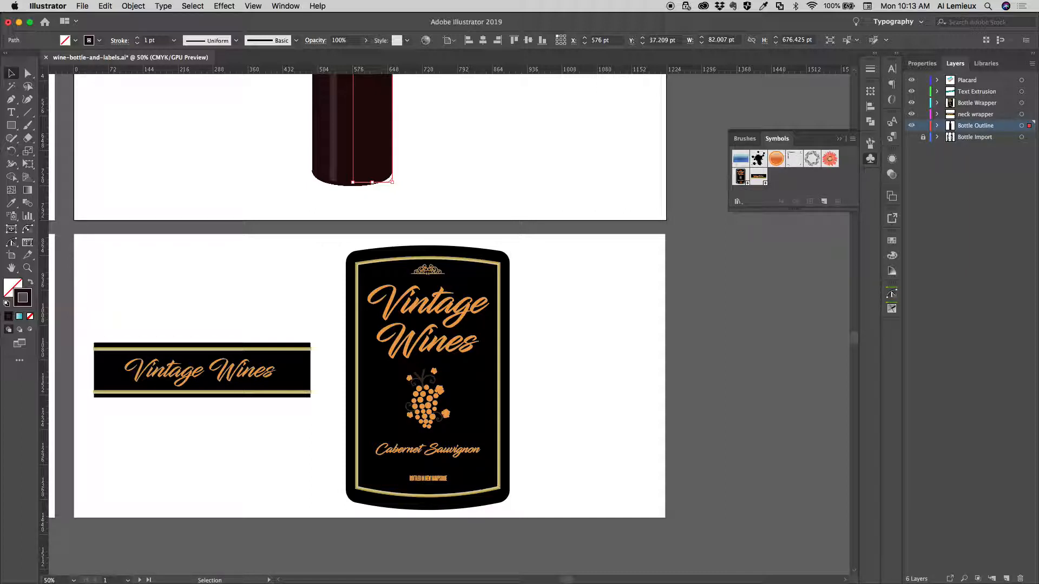
{"action": "left_click", "coordinate": [870, 159]}
{"action": "left_click_drag", "start_coordinate": [411, 227], "coordinate": [433, 482]}
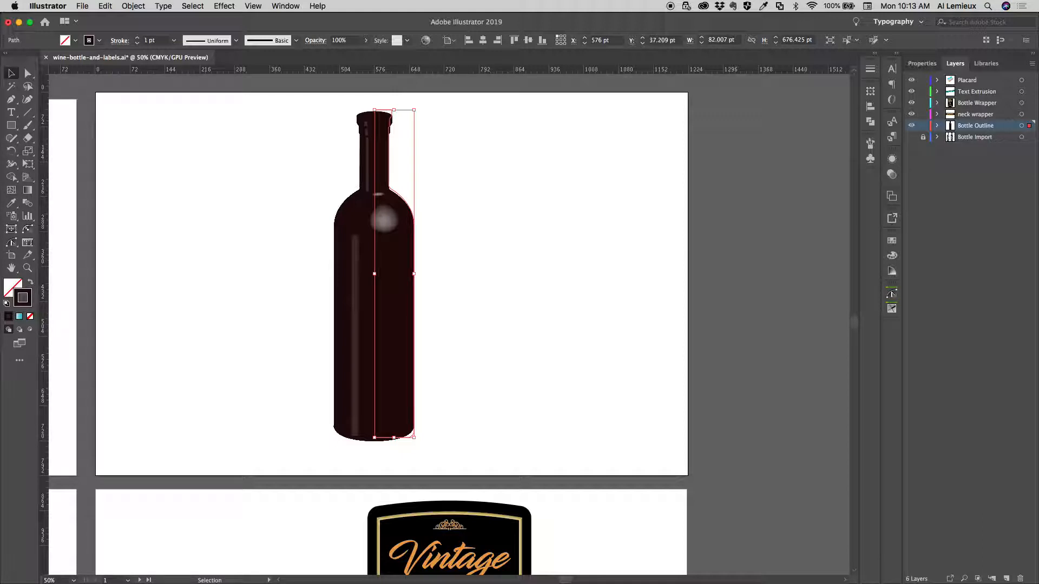
Reopen the bottle's 3D Revolve effect with its preview on, collapse the lighting options and open Map Art
{"action": "left_click", "coordinate": [891, 159]}
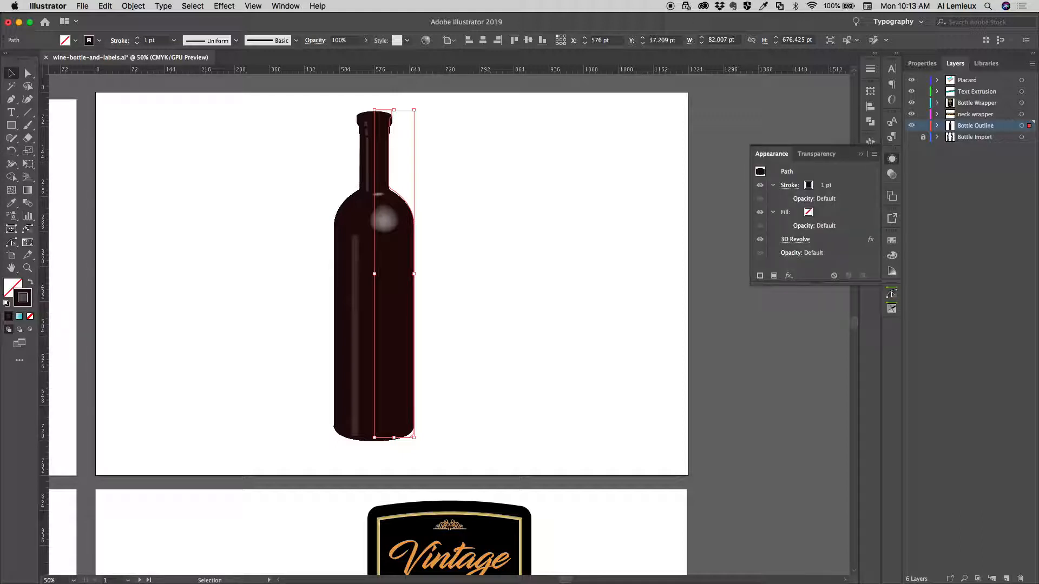
{"action": "left_click", "coordinate": [794, 239]}
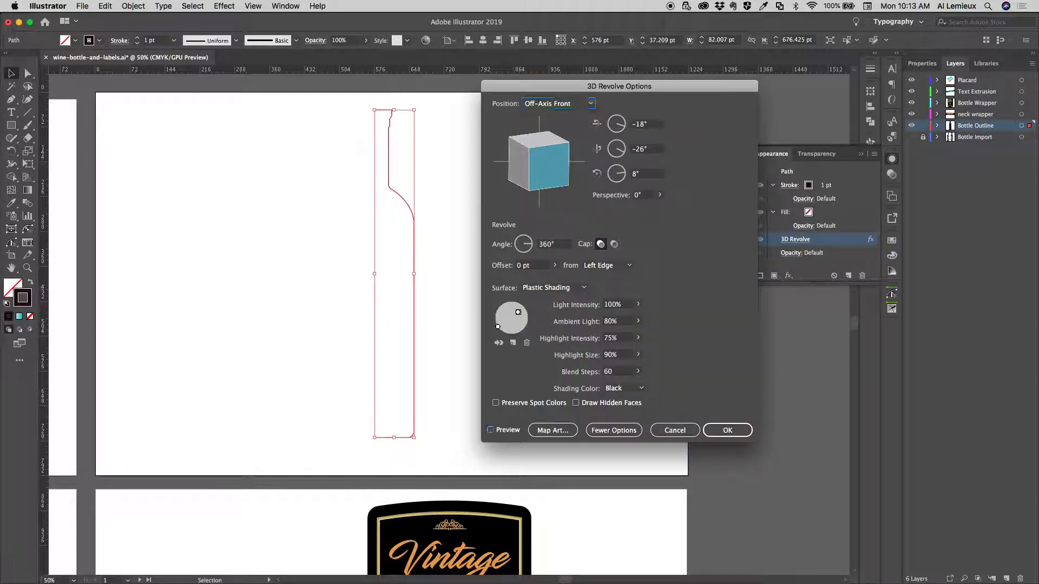
{"action": "left_click", "coordinate": [490, 430]}
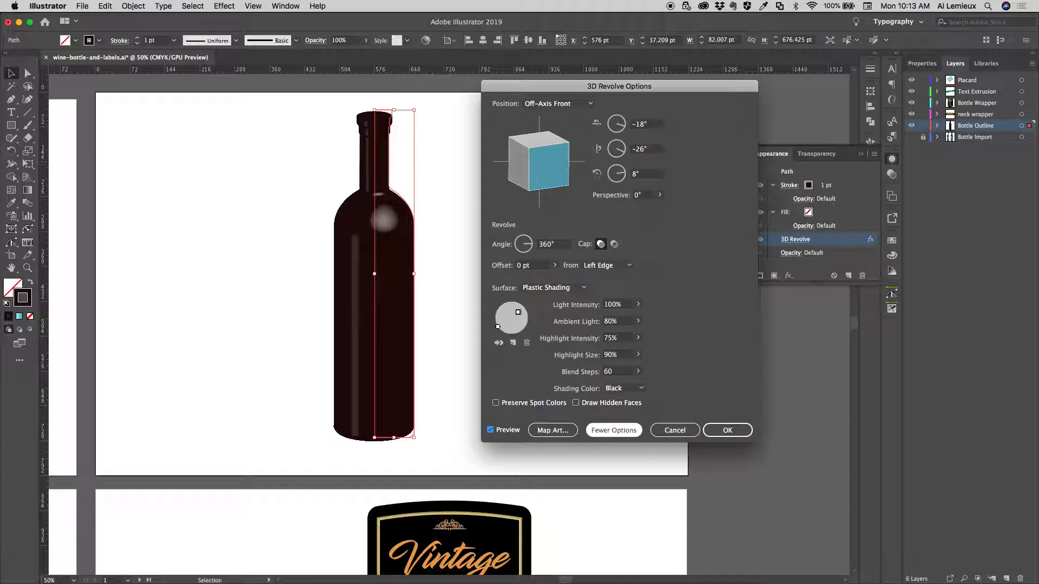
{"action": "left_click", "coordinate": [613, 430]}
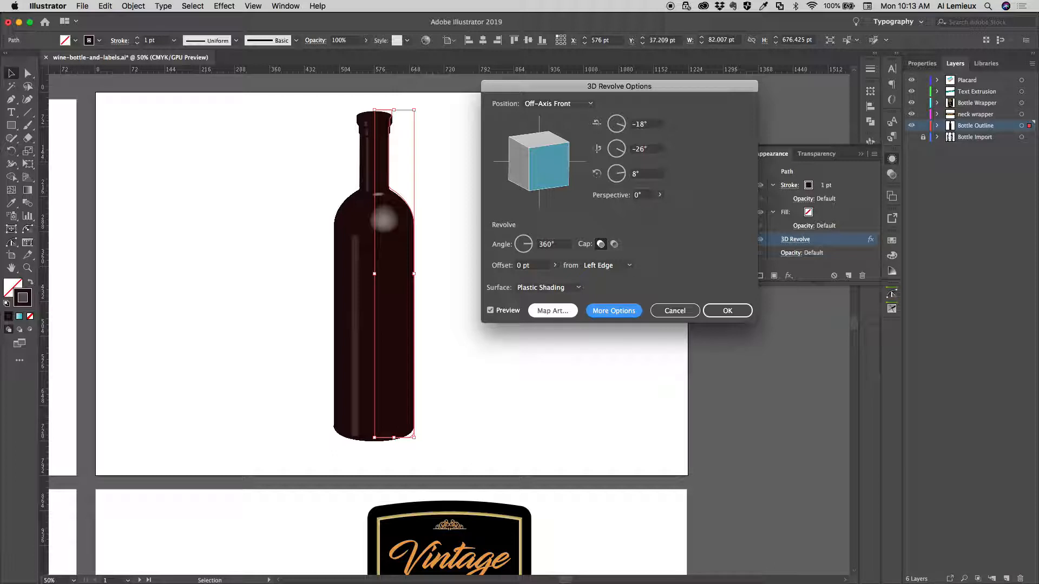
{"action": "left_click", "coordinate": [553, 311]}
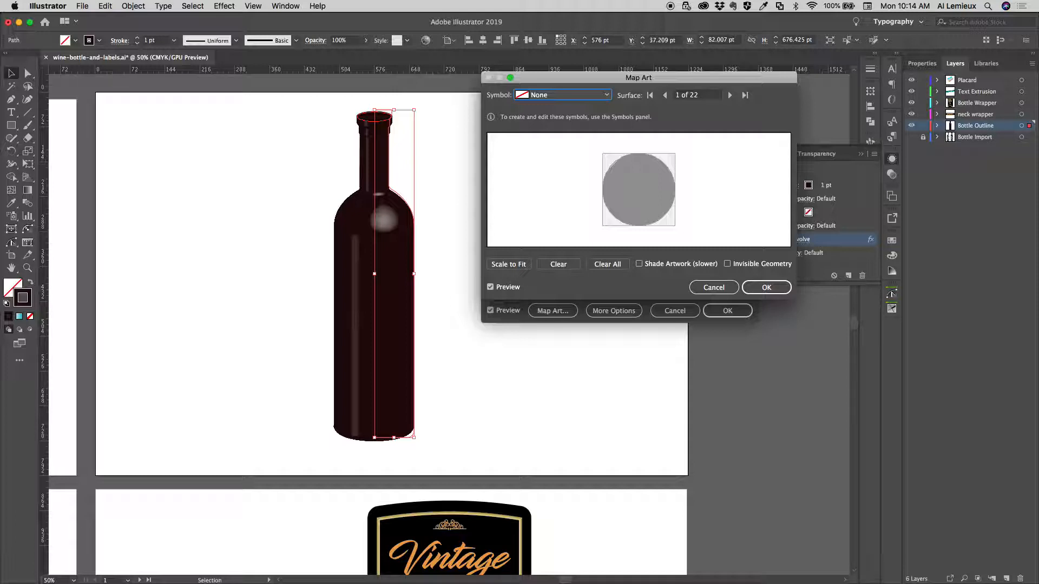
Map the neck label symbol onto the bottle's straight neck, surface 7 of 22
{"action": "left_click", "coordinate": [729, 94]}
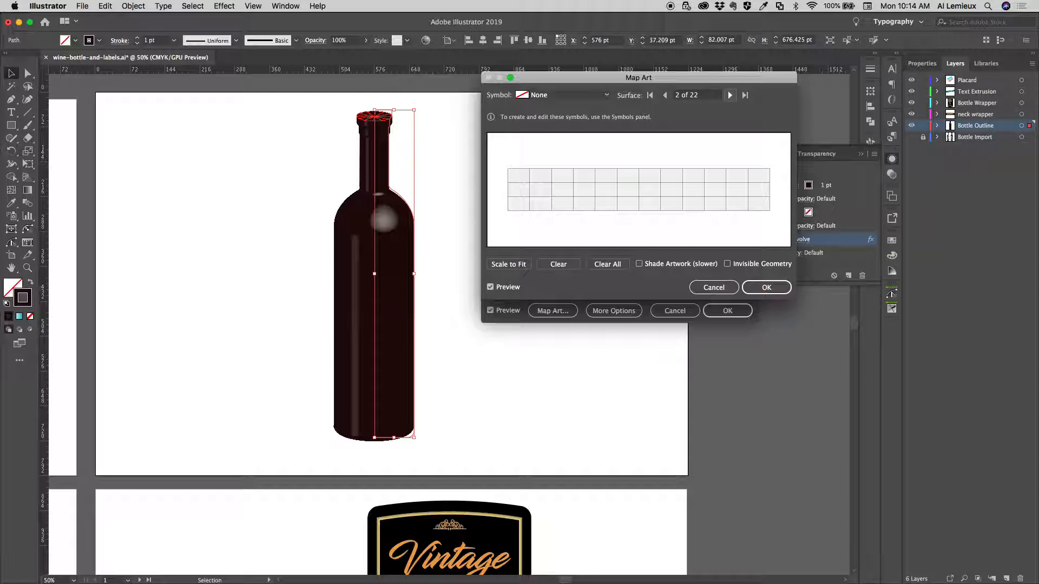
{"action": "left_click", "coordinate": [730, 94]}
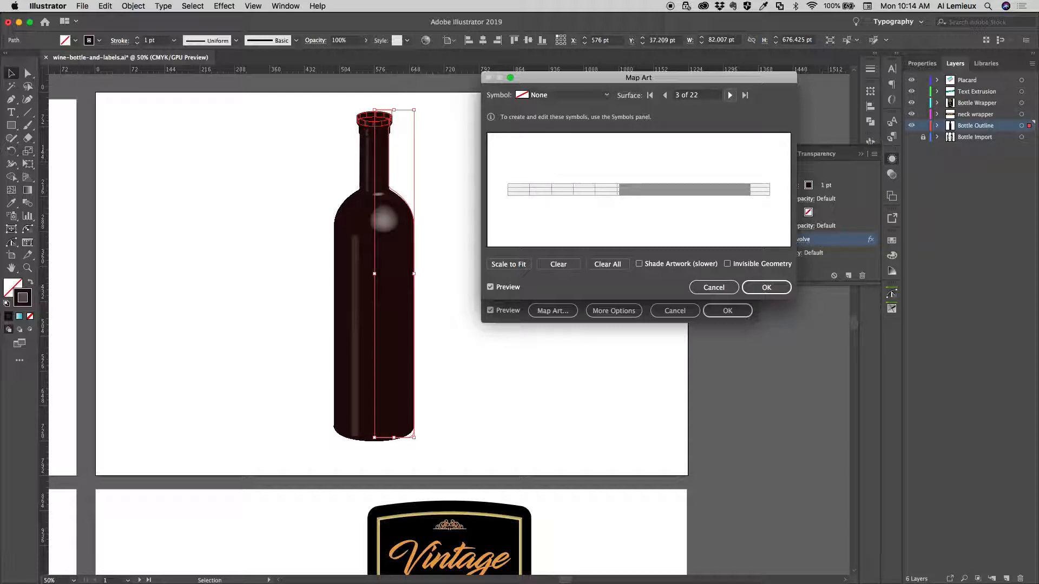
{"action": "left_click", "coordinate": [729, 95]}
{"action": "left_click", "coordinate": [729, 95]}
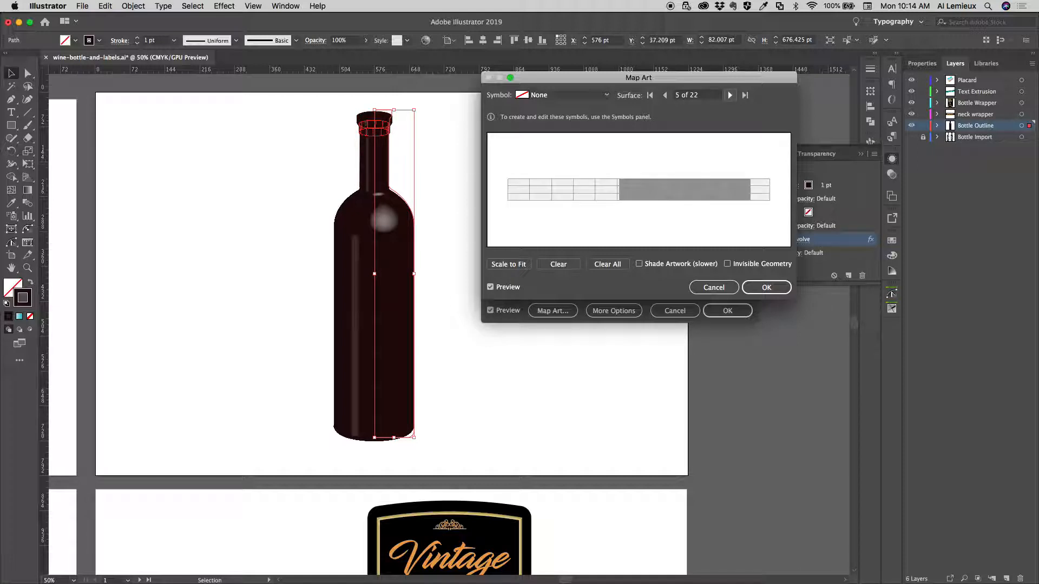
{"action": "left_click", "coordinate": [729, 94]}
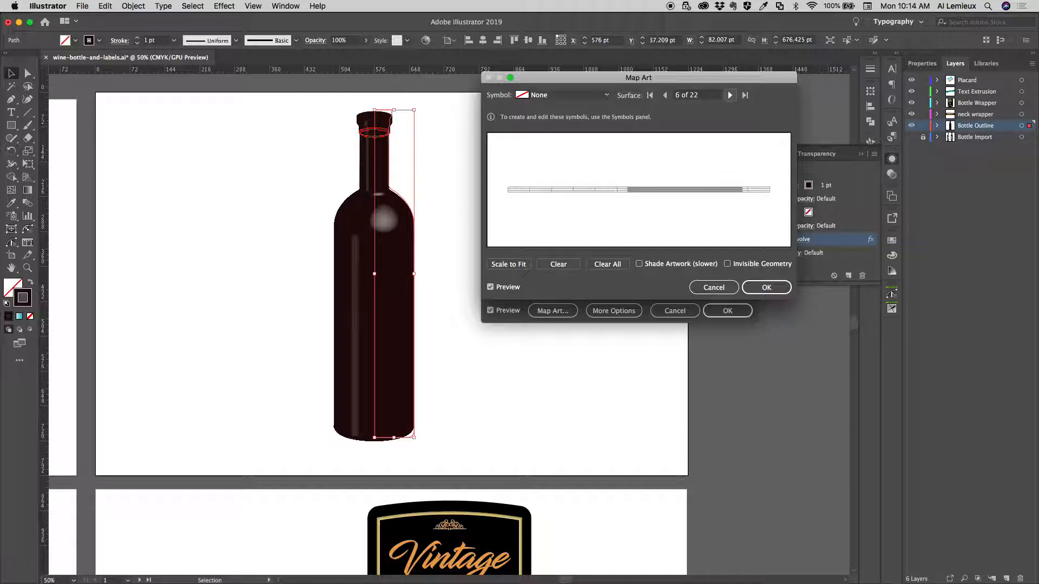
{"action": "left_click", "coordinate": [729, 95]}
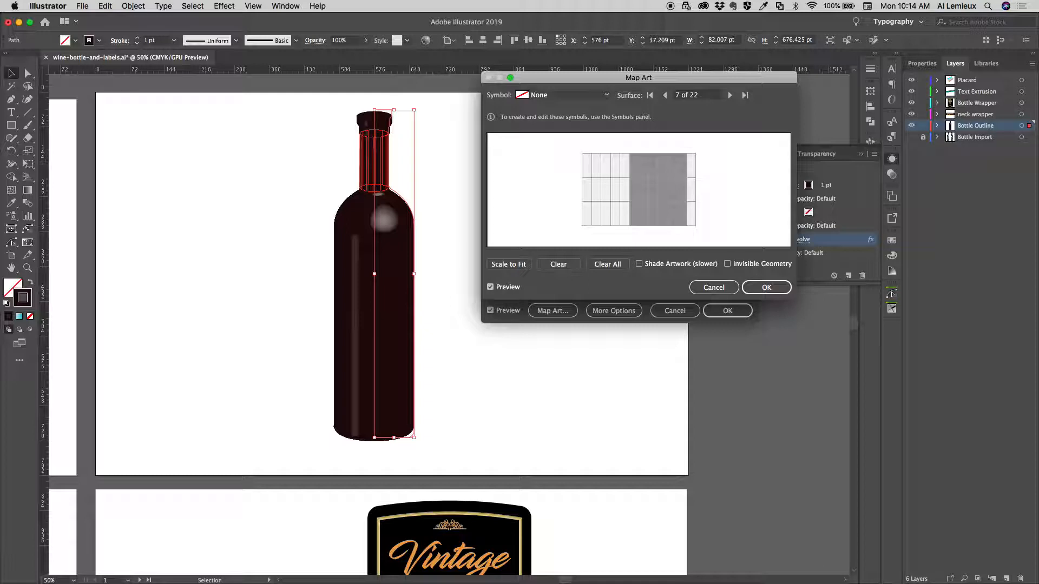
{"action": "left_click", "coordinate": [563, 95]}
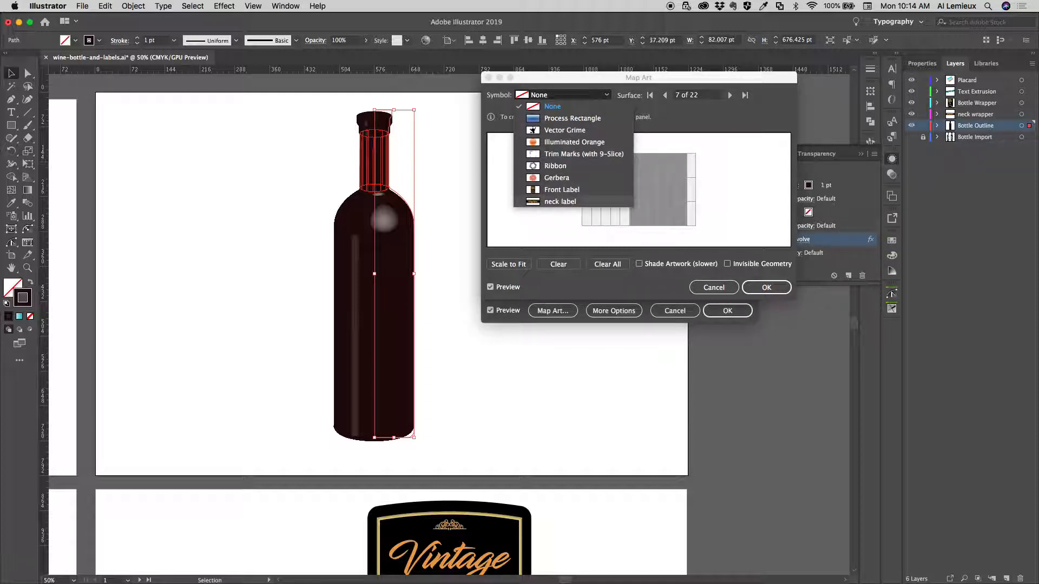
{"action": "left_click", "coordinate": [559, 201]}
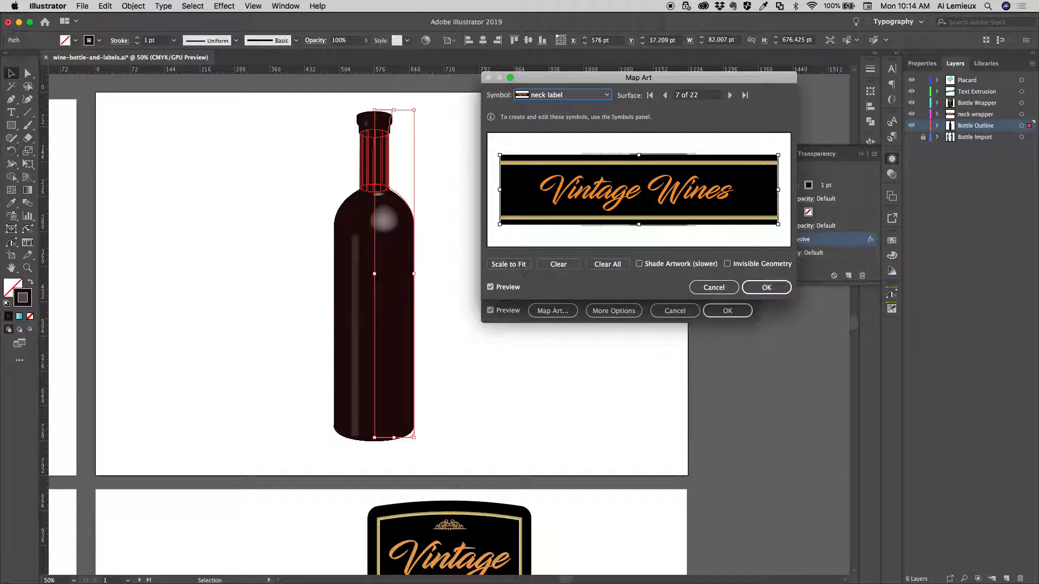
Scale the neck label proportionally to the full width of the neck surface and centre it on the surface grid
{"action": "left_click_drag", "start_coordinate": [499, 224], "coordinate": [581, 205]}
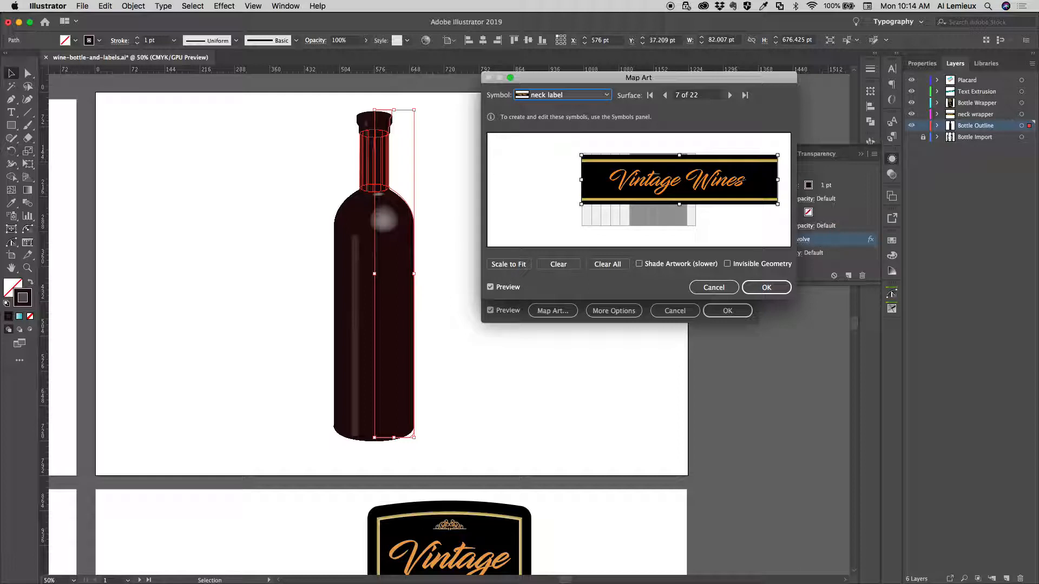
{"action": "left_click_drag", "start_coordinate": [679, 179], "coordinate": [637, 191]}
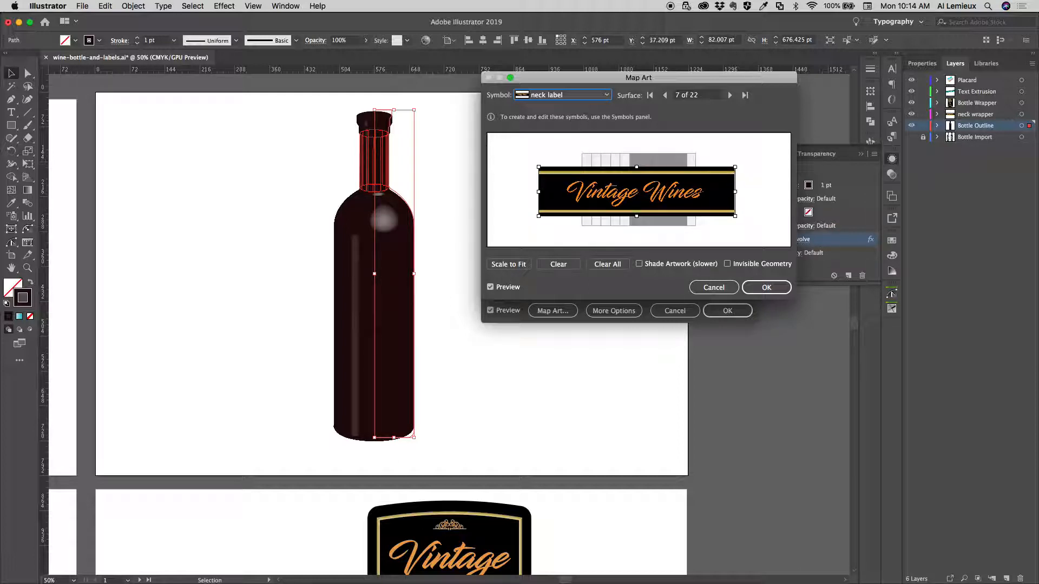
{"action": "left_click_drag", "start_coordinate": [734, 168], "coordinate": [696, 177]}
{"action": "left_click_drag", "start_coordinate": [538, 216], "coordinate": [581, 205]}
{"action": "left_click_drag", "start_coordinate": [639, 190], "coordinate": [638, 189]}
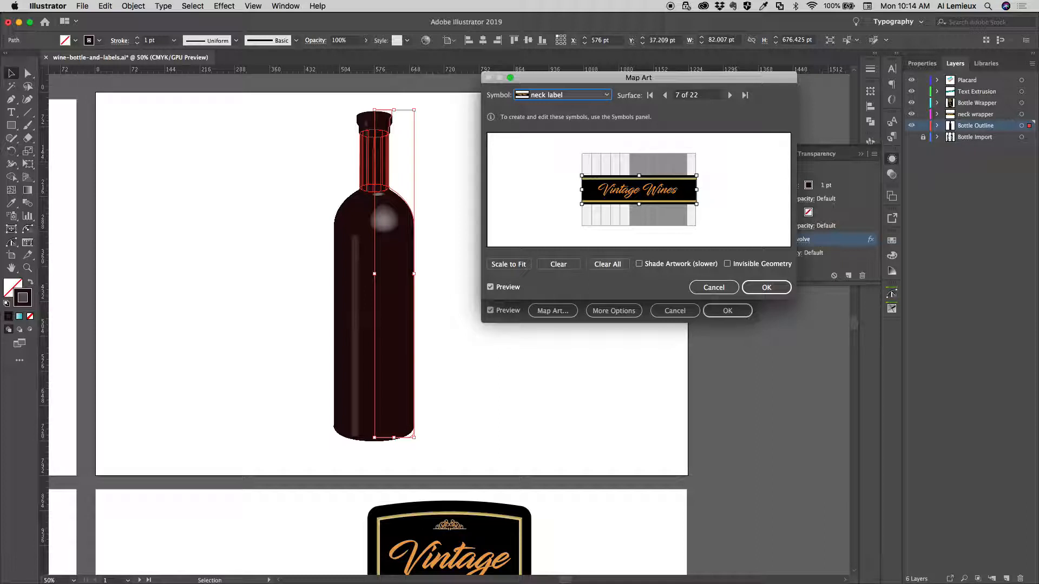
Clear the neck label from surface 7 and map the Front Label symbol onto the bottle's main body, surface 15 of 22
{"action": "left_click", "coordinate": [559, 264]}
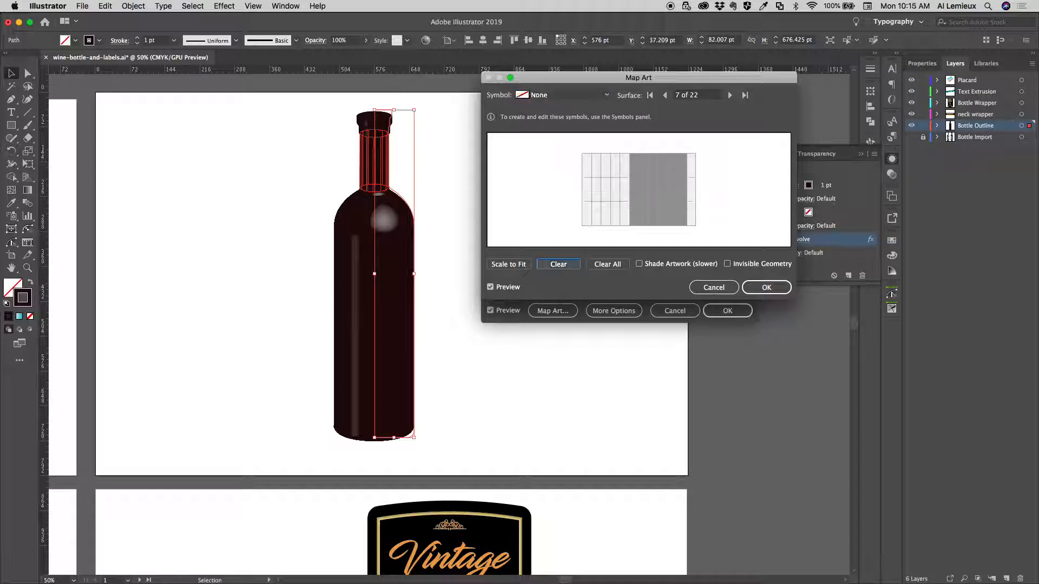
{"action": "left_click", "coordinate": [730, 95]}
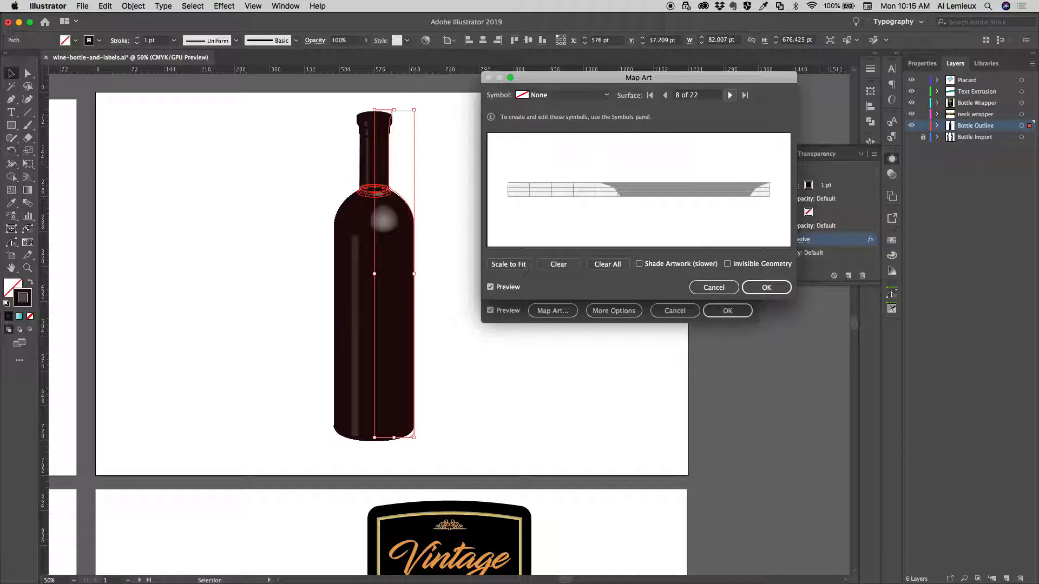
{"action": "left_click", "coordinate": [730, 96]}
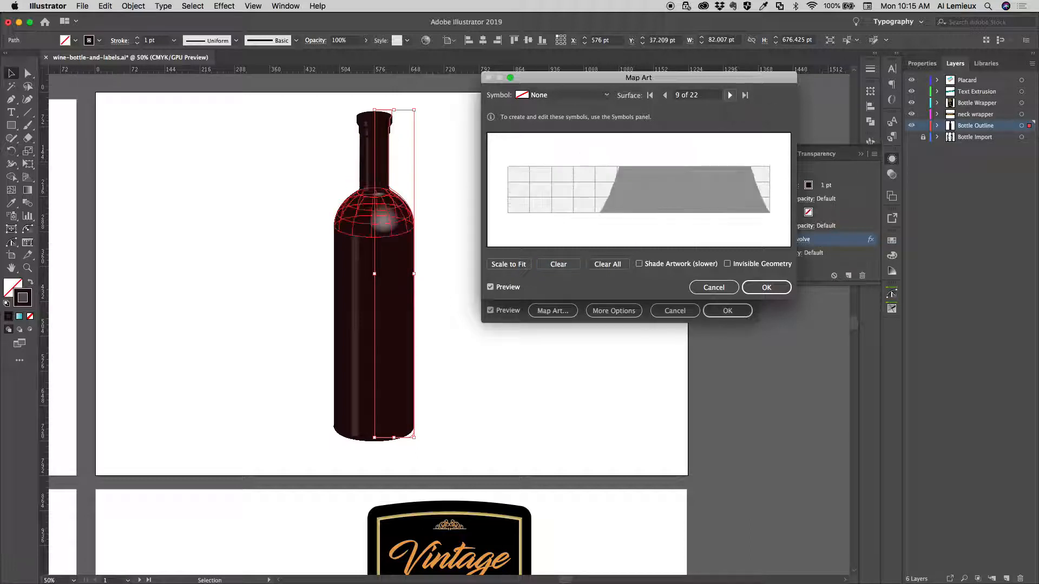
{"action": "left_click", "coordinate": [730, 96]}
{"action": "left_click", "coordinate": [729, 95]}
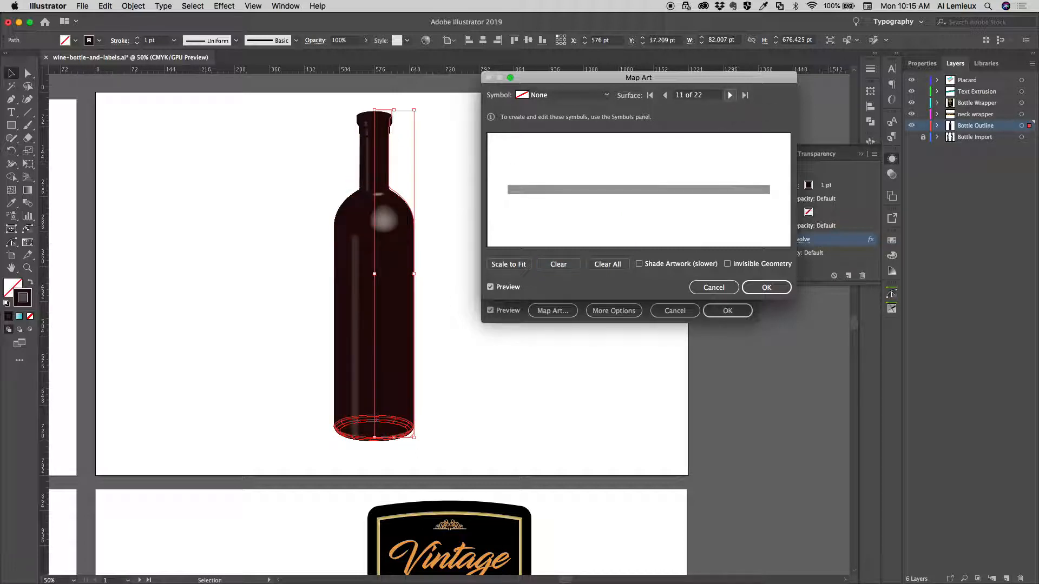
{"action": "left_click", "coordinate": [730, 95]}
{"action": "left_click", "coordinate": [730, 95]}
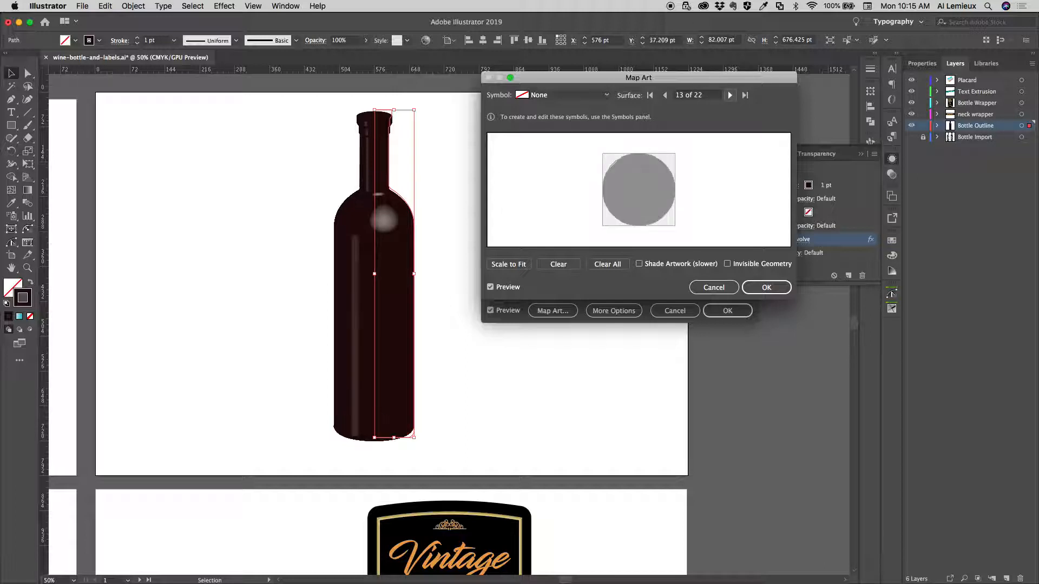
{"action": "left_click", "coordinate": [730, 95]}
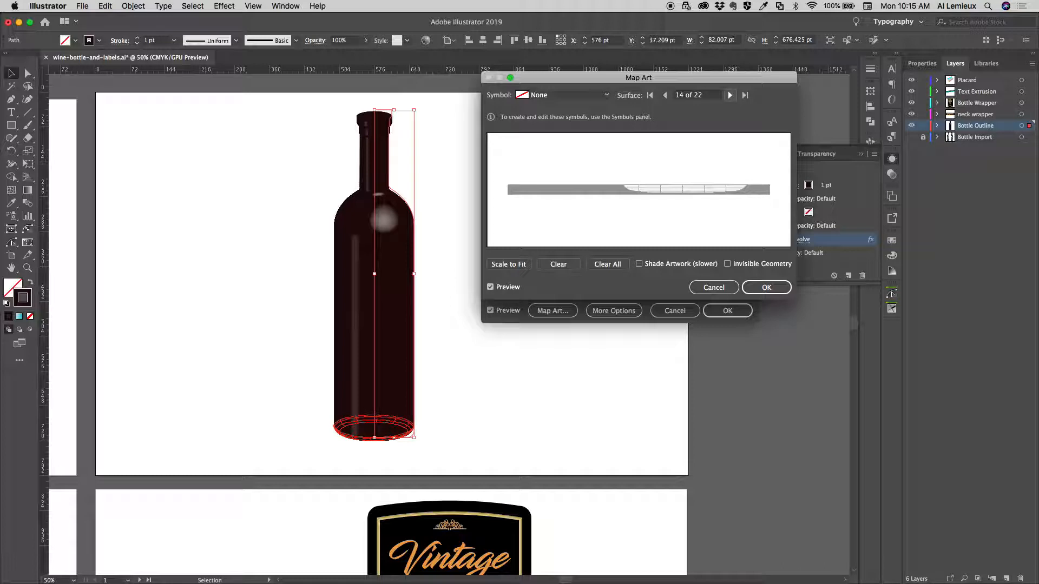
{"action": "left_click", "coordinate": [729, 95]}
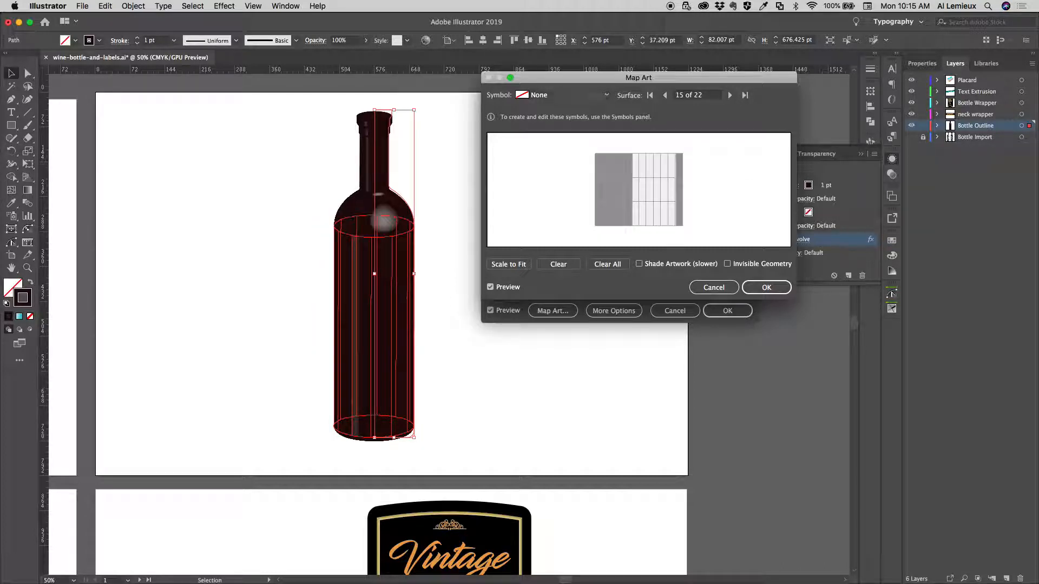
{"action": "left_click", "coordinate": [590, 95]}
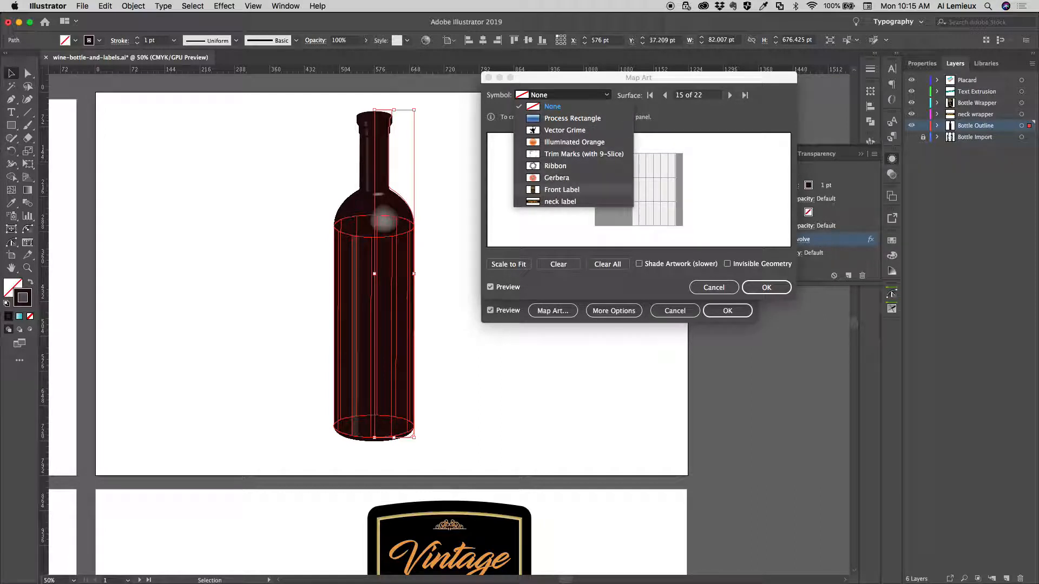
{"action": "left_click", "coordinate": [562, 189]}
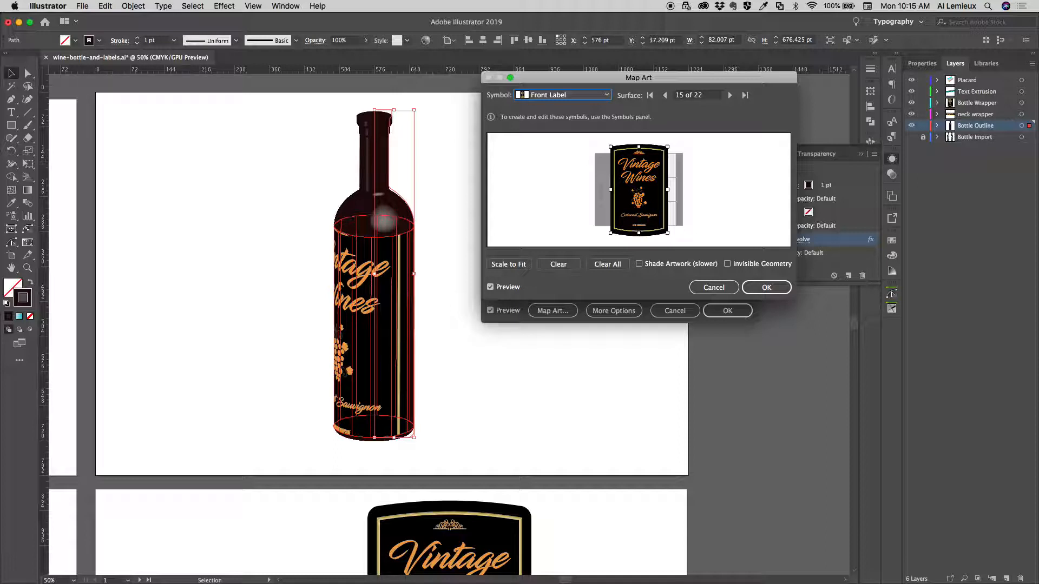
Scale the front label down proportionally to fit the body surface and centre it on the light, visible part of the grid
{"action": "left_click_drag", "start_coordinate": [668, 146], "coordinate": [657, 160]}
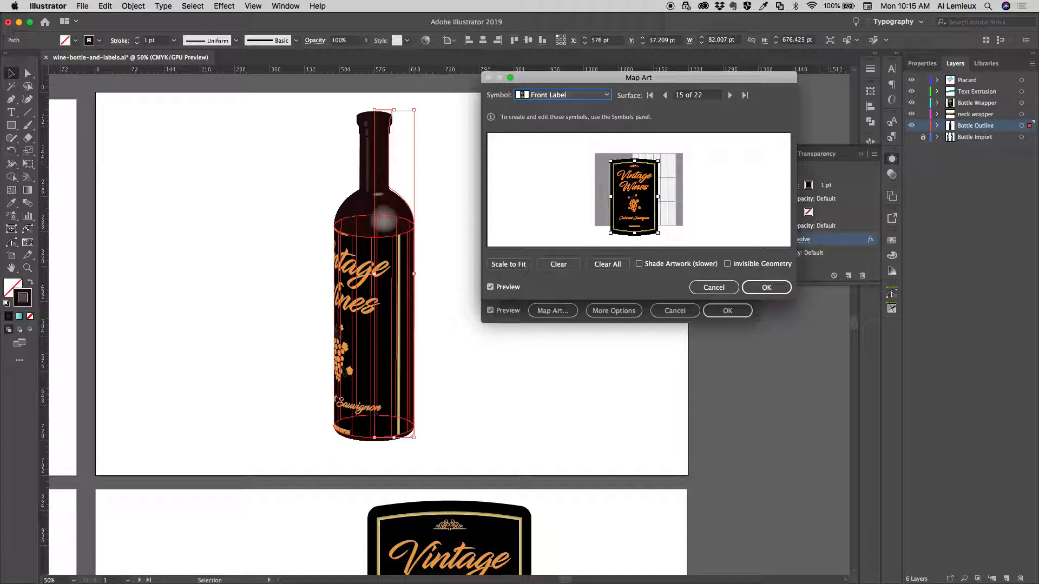
{"action": "left_click_drag", "start_coordinate": [610, 232], "coordinate": [619, 219]}
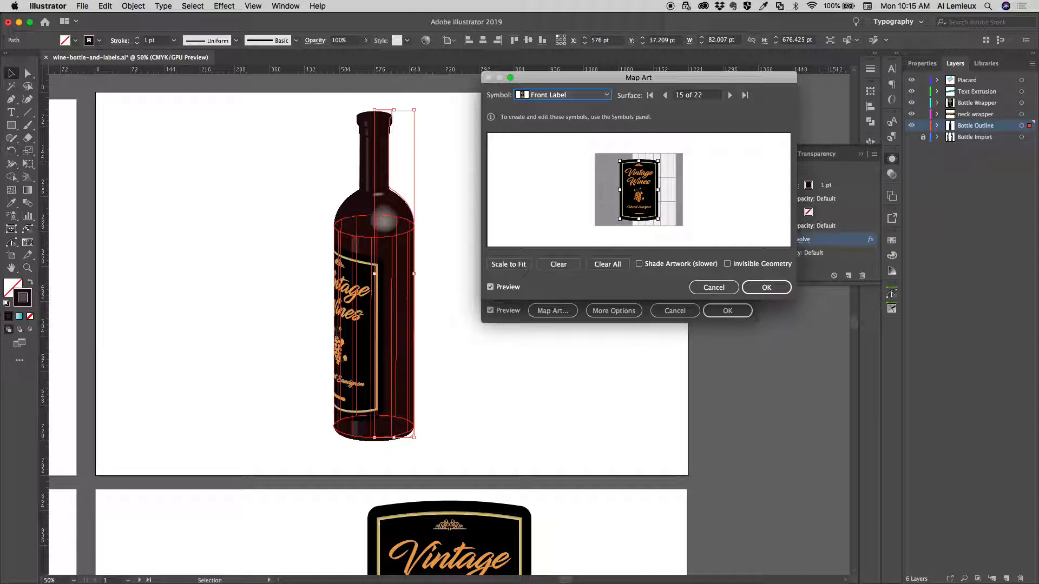
{"action": "left_click_drag", "start_coordinate": [639, 190], "coordinate": [653, 191]}
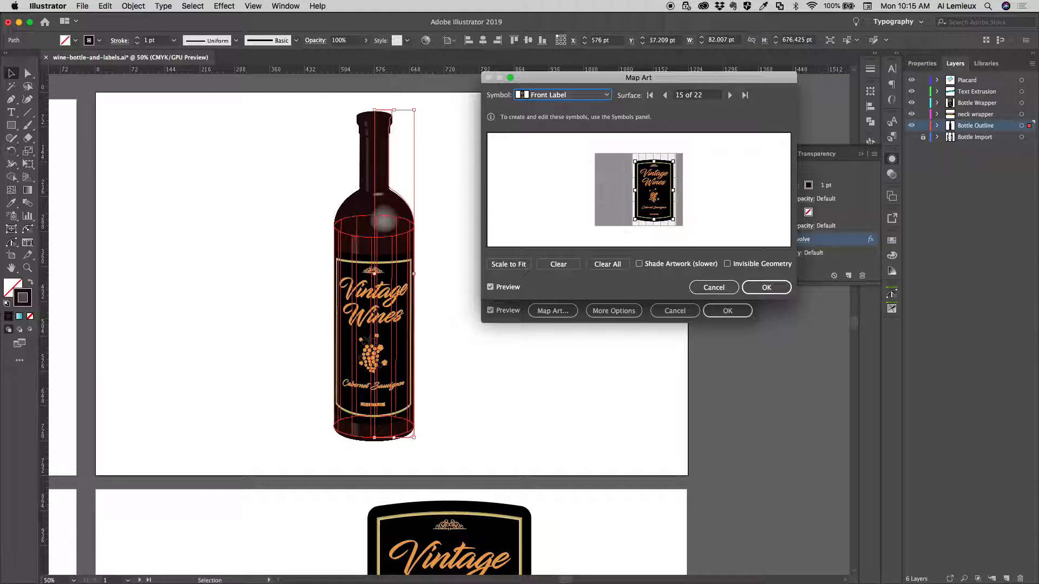
Map the neck label symbol onto the visible outer surface of the bottle's neck, surface 18 of 22
{"action": "left_click", "coordinate": [730, 96]}
{"action": "left_click", "coordinate": [729, 95]}
{"action": "left_click", "coordinate": [730, 95]}
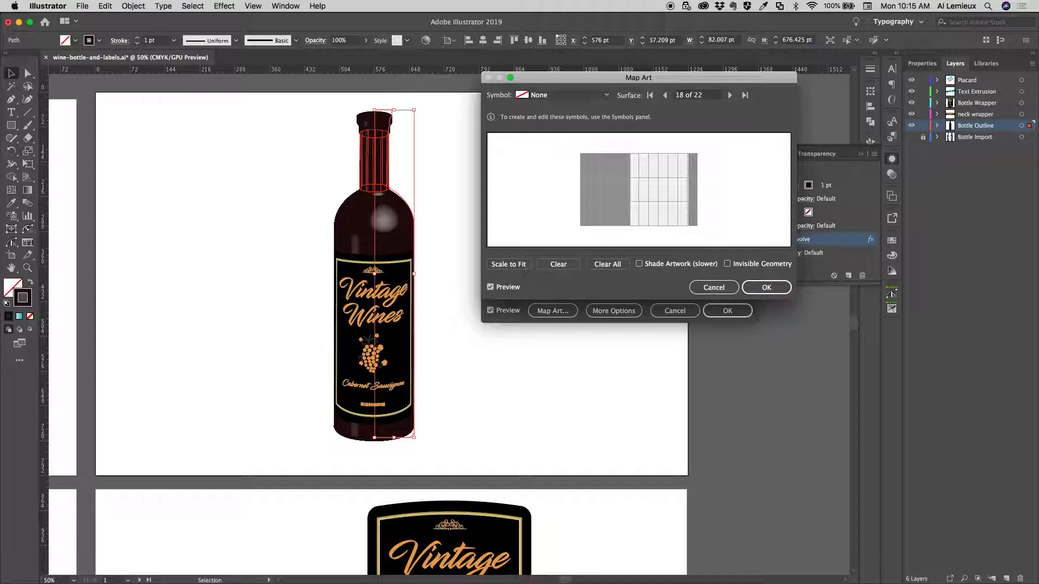
{"action": "left_click", "coordinate": [568, 94]}
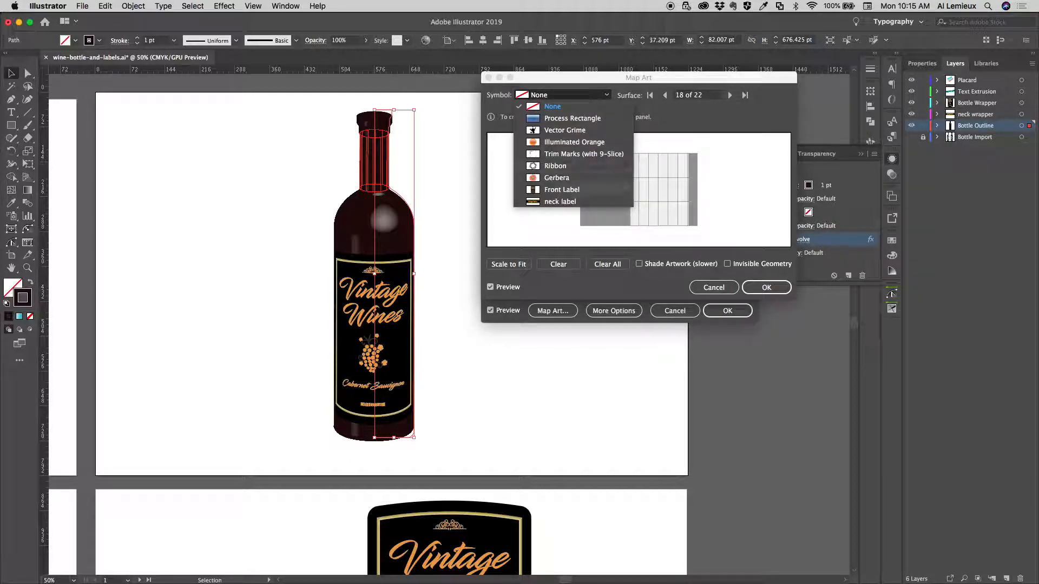
{"action": "left_click", "coordinate": [560, 202]}
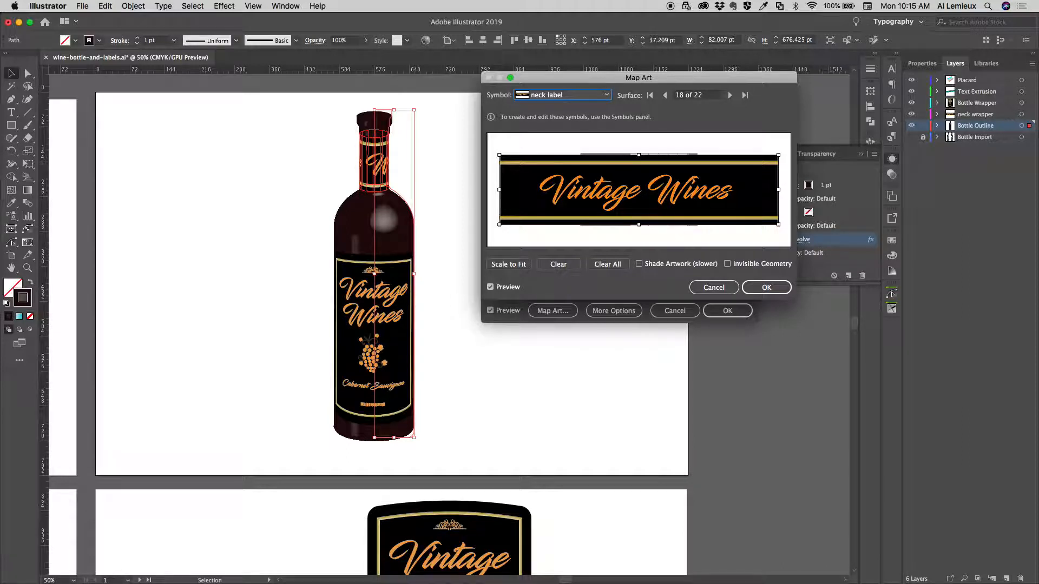
Scale the neck label down proportionally to span the full width of surface 18 and position it at mid-height on the grid
{"action": "left_click_drag", "start_coordinate": [499, 155], "coordinate": [582, 176]}
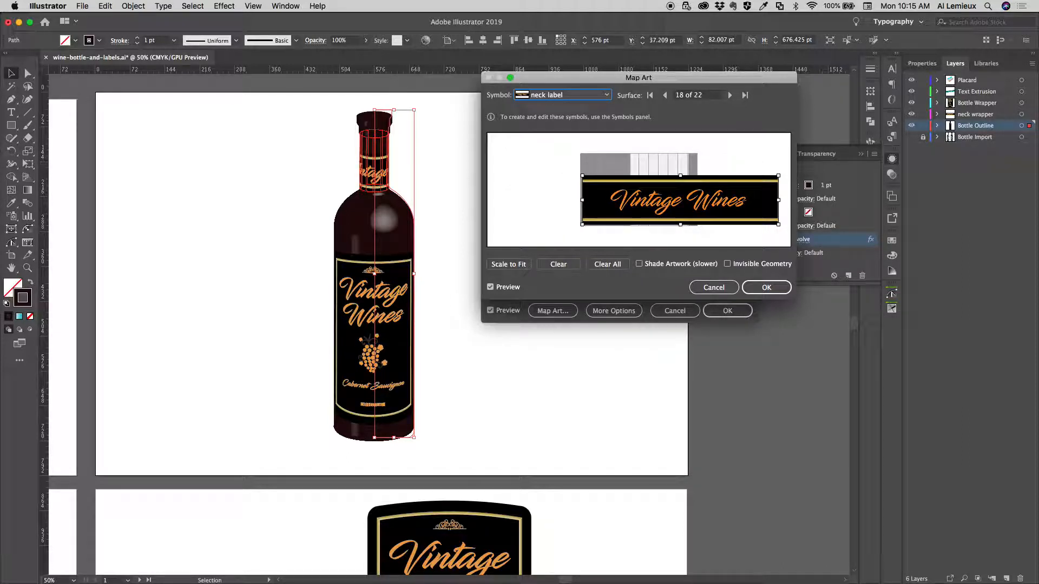
{"action": "left_click_drag", "start_coordinate": [778, 224], "coordinate": [697, 204]}
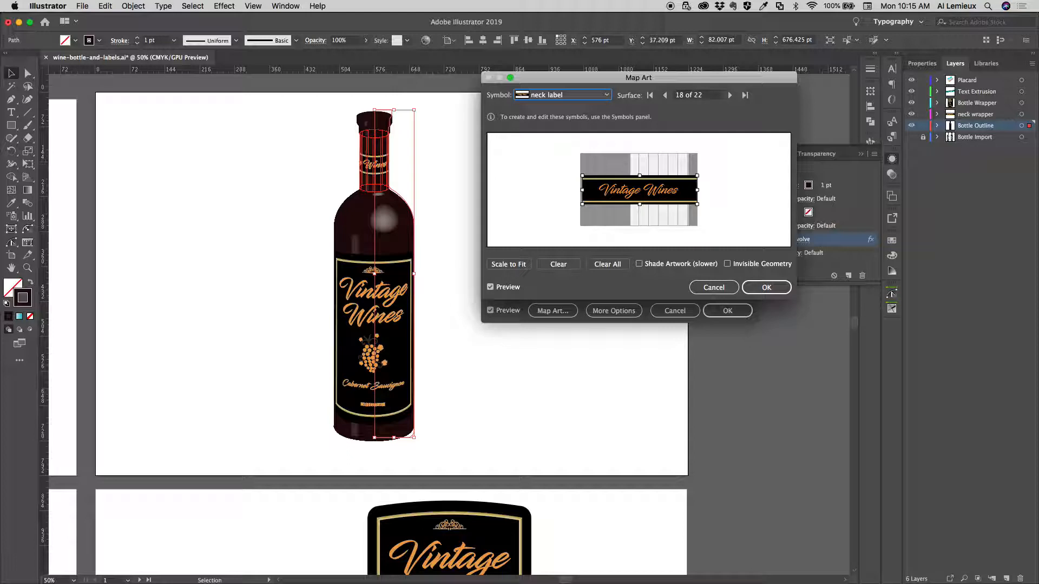
{"action": "left_click_drag", "start_coordinate": [639, 190], "coordinate": [637, 191]}
{"action": "left_click_drag", "start_coordinate": [695, 177], "coordinate": [698, 176]}
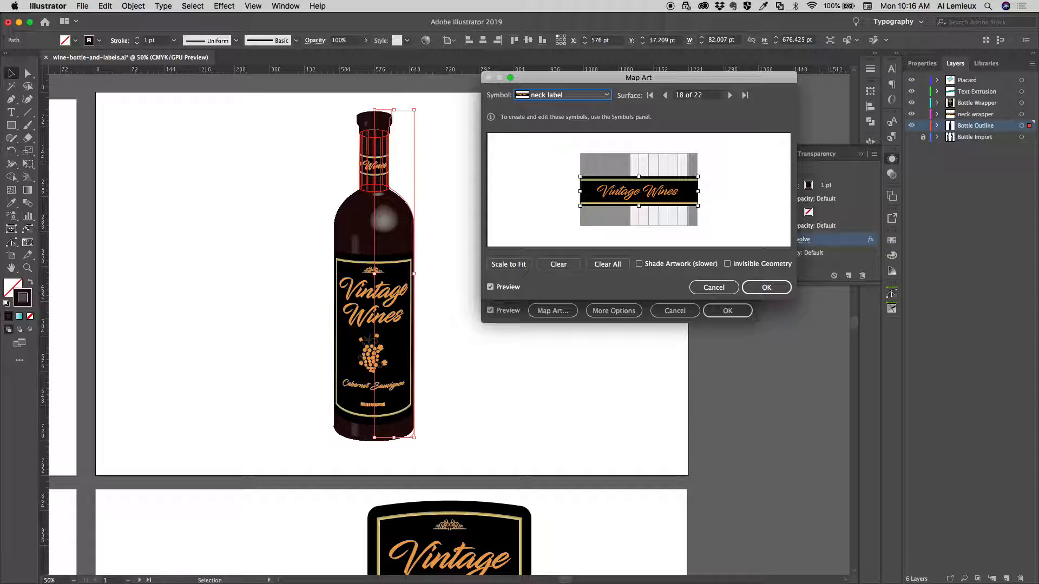
Turn on Shade Artwork for the mapped labels, then apply the Map Art and 3D Revolve settings and deselect the bottle
{"action": "left_click", "coordinate": [639, 264]}
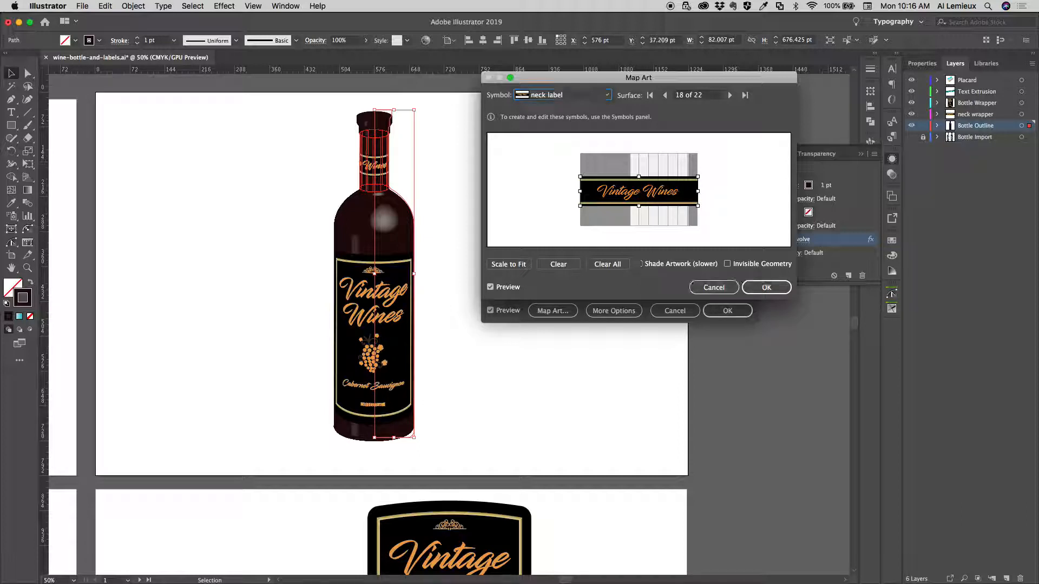
{"action": "key", "text": "space"}
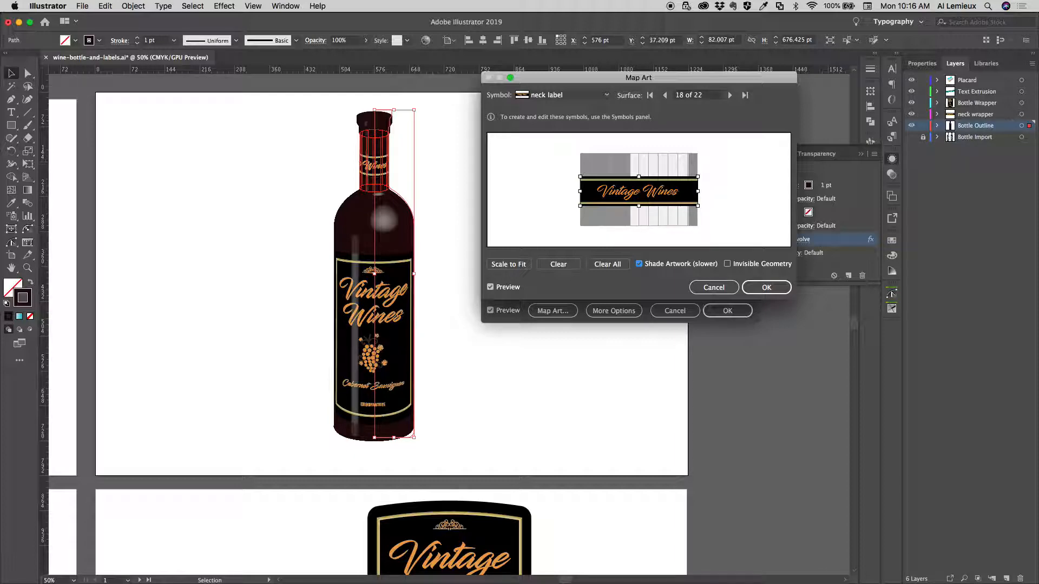
{"action": "key", "text": "Return"}
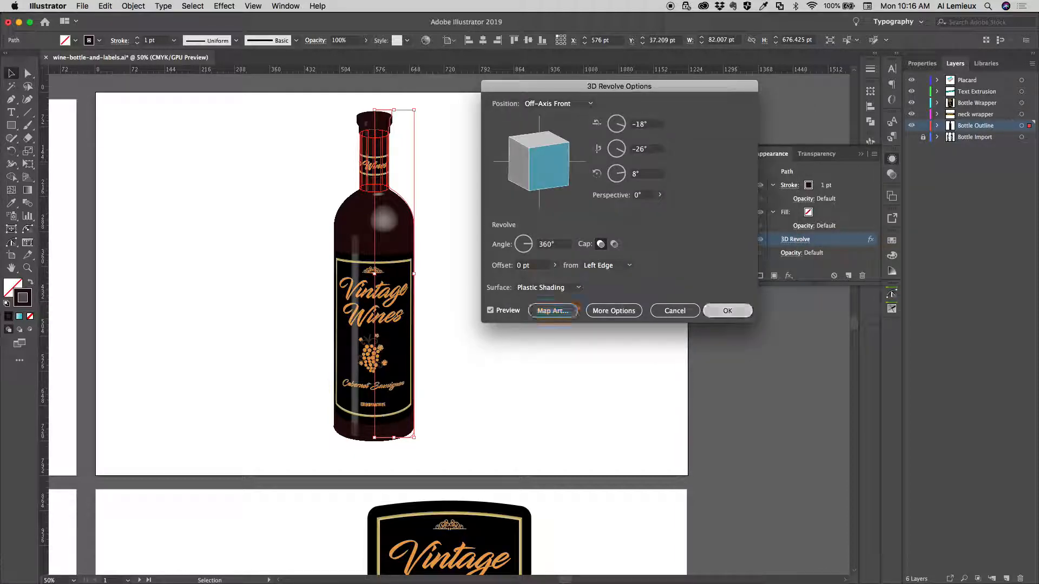
{"action": "key", "text": "Return"}
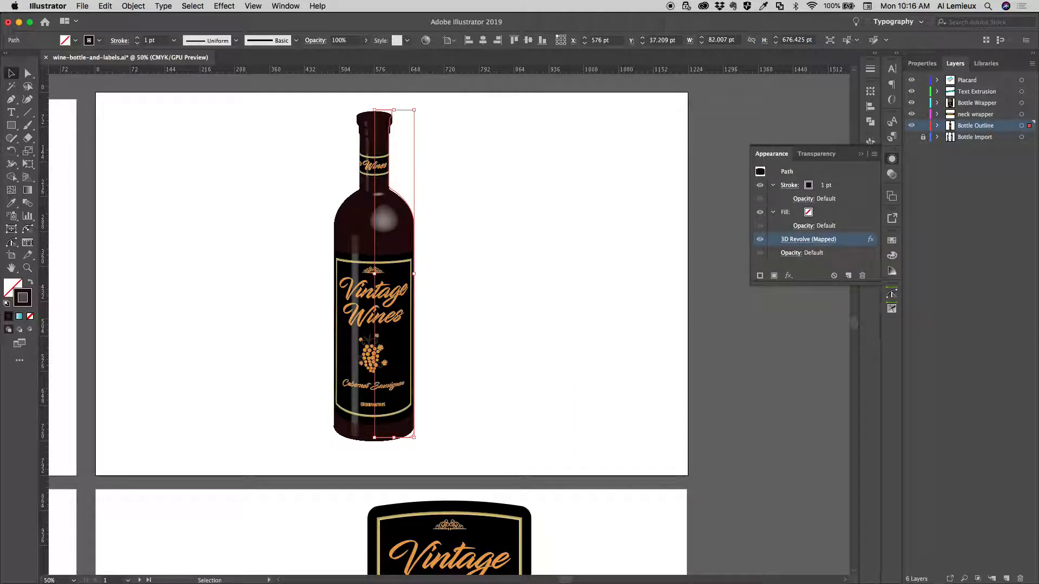
{"action": "key", "text": "shift+super+a"}
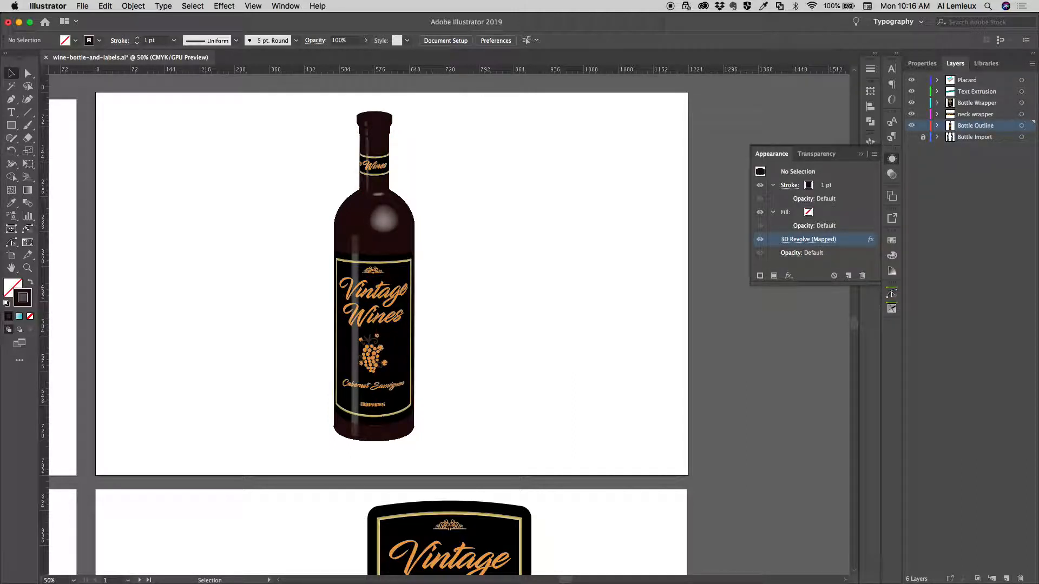